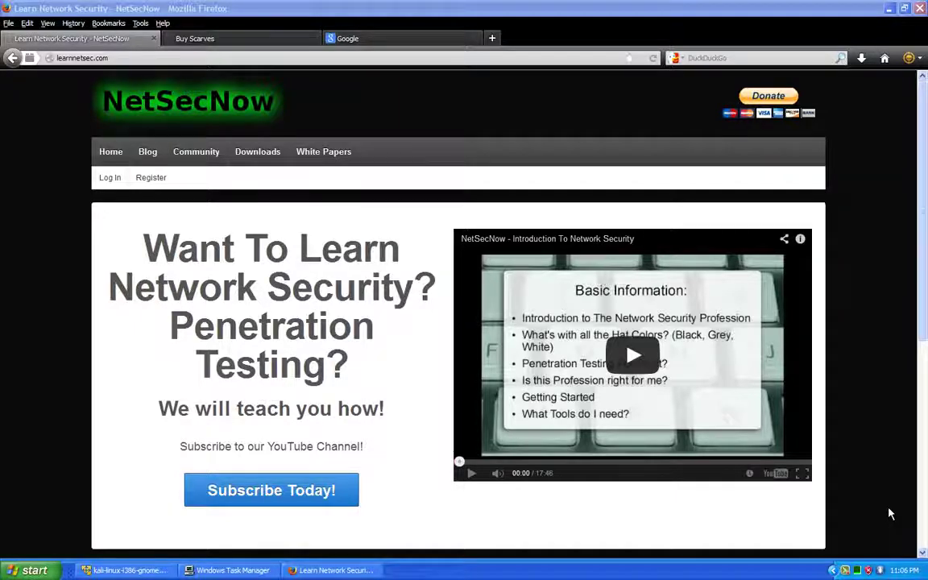
Switch to the Style Saver Scarves shop and browse the Buy Scarves catalogue.
{"action": "left_click", "coordinate": [217, 36]}
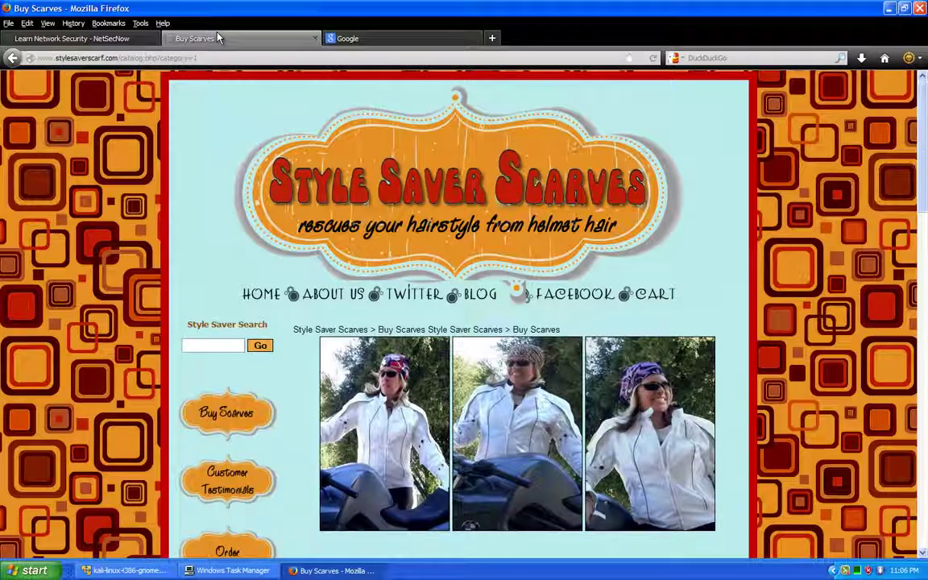
{"action": "scroll", "coordinate": [181, 187], "scroll_direction": "down", "scroll_amount": 1}
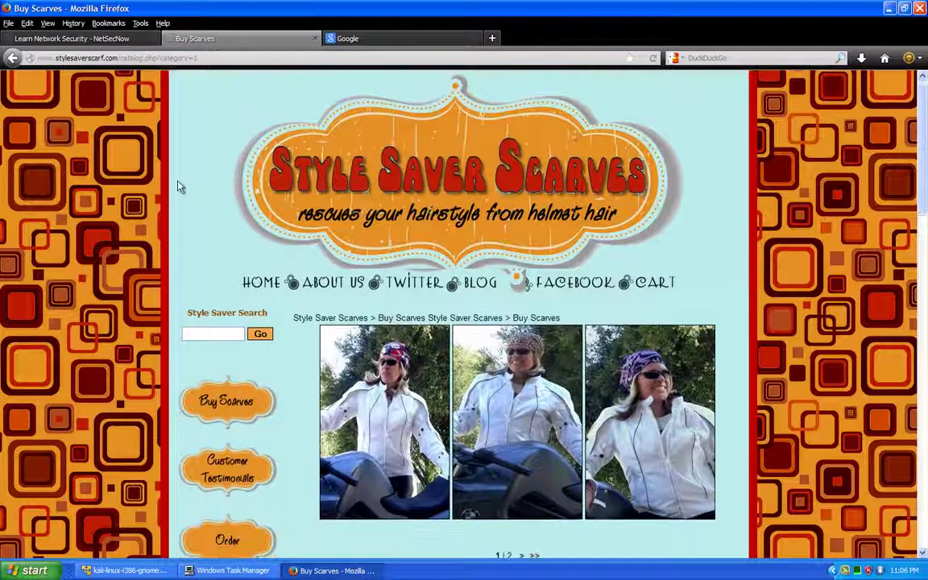
{"action": "scroll", "coordinate": [181, 187], "scroll_direction": "down", "scroll_amount": 3}
{"action": "scroll", "coordinate": [181, 187], "scroll_direction": "down", "scroll_amount": 3}
{"action": "scroll", "coordinate": [179, 187], "scroll_direction": "up", "scroll_amount": 6}
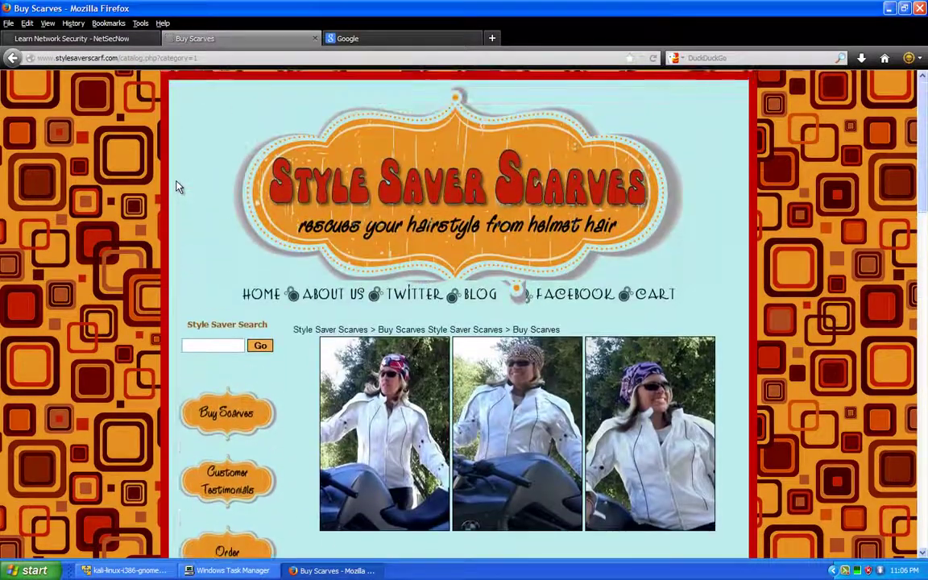
{"action": "scroll", "coordinate": [181, 193], "scroll_direction": "down", "scroll_amount": 3}
{"action": "scroll", "coordinate": [180, 198], "scroll_direction": "up", "scroll_amount": 3}
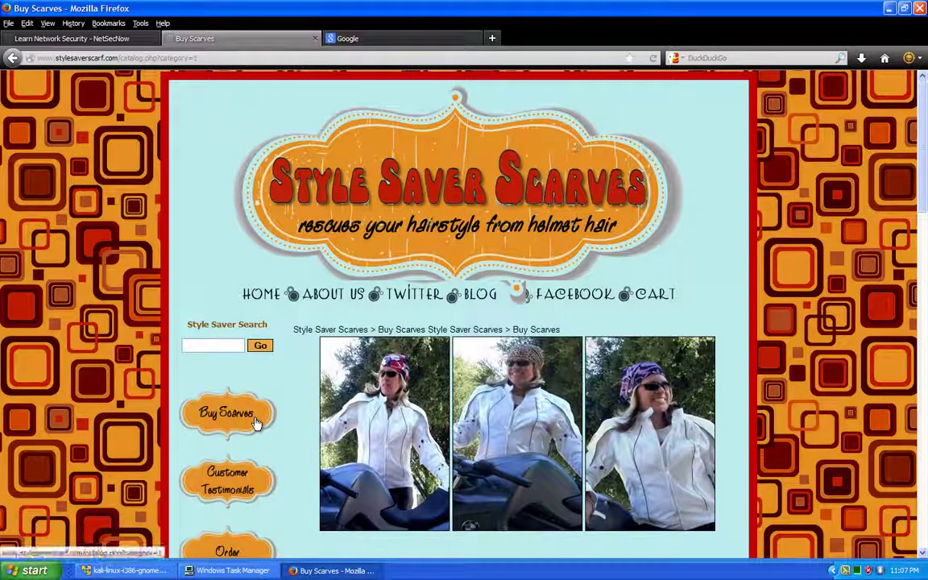
{"action": "scroll", "coordinate": [243, 418], "scroll_direction": "down", "scroll_amount": 2}
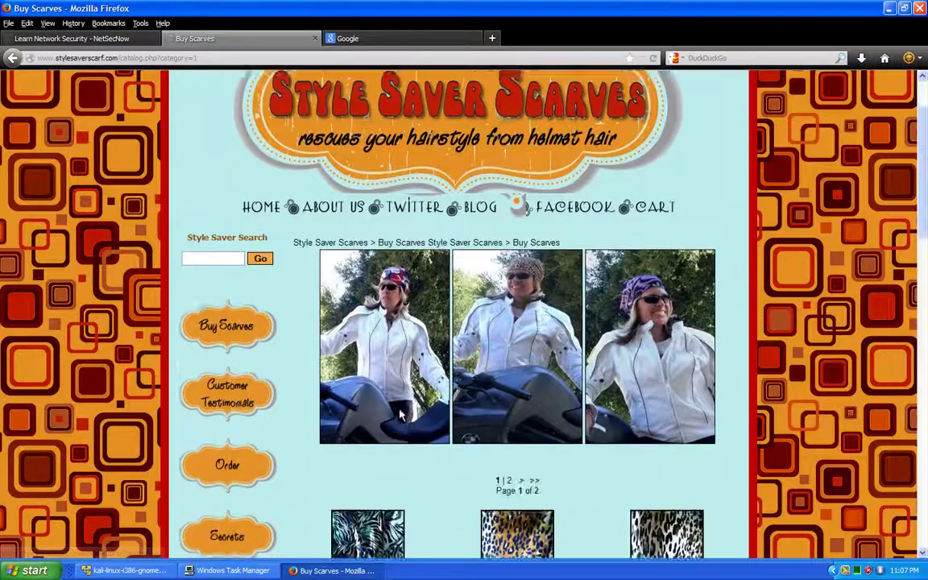
{"action": "scroll", "coordinate": [322, 417], "scroll_direction": "down", "scroll_amount": 6}
{"action": "scroll", "coordinate": [401, 414], "scroll_direction": "down", "scroll_amount": 5}
{"action": "scroll", "coordinate": [400, 415], "scroll_direction": "up", "scroll_amount": 6}
{"action": "scroll", "coordinate": [400, 415], "scroll_direction": "up", "scroll_amount": 5}
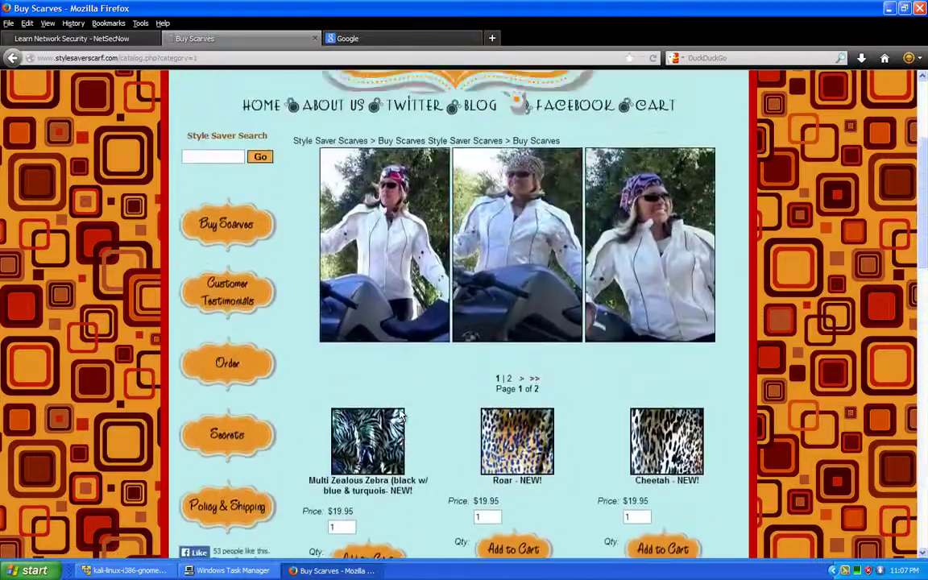
{"action": "scroll", "coordinate": [401, 414], "scroll_direction": "up", "scroll_amount": 2}
{"action": "scroll", "coordinate": [206, 366], "scroll_direction": "up", "scroll_amount": 1}
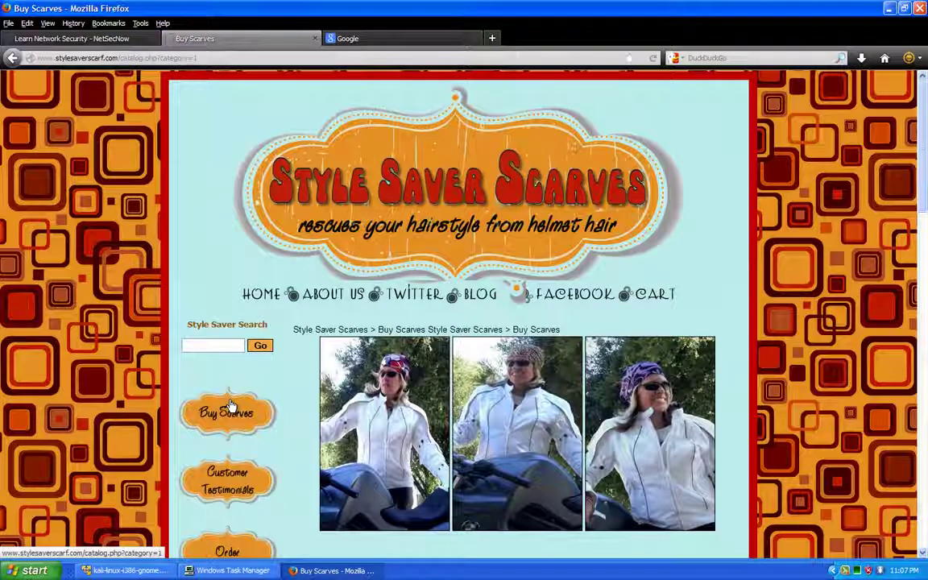
Replace the address's category number with a single quote, load it, then go back.
{"action": "left_click", "coordinate": [221, 58]}
{"action": "double_click", "coordinate": [220, 58]}
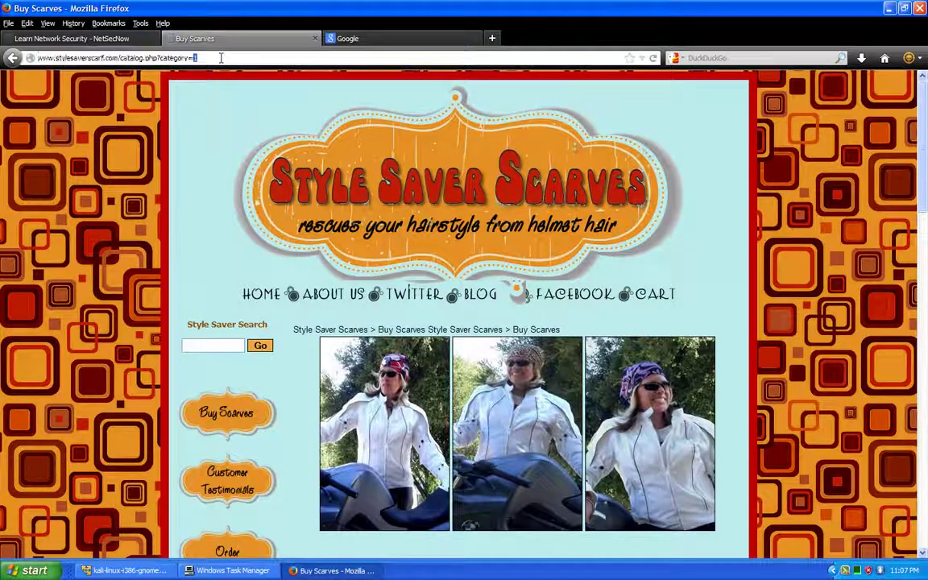
{"action": "type", "text": "'"}
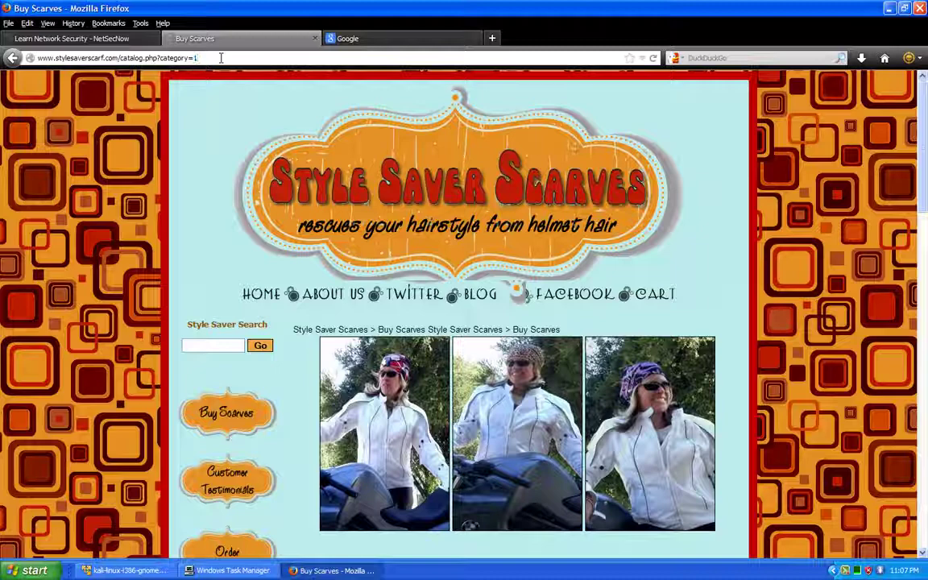
{"action": "key", "text": "Return"}
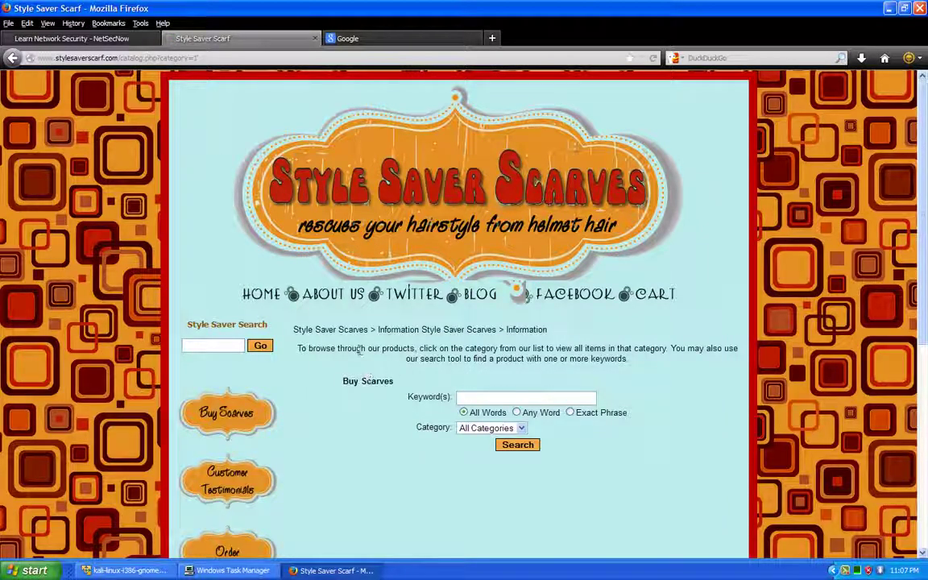
{"action": "key", "text": "alt+Left"}
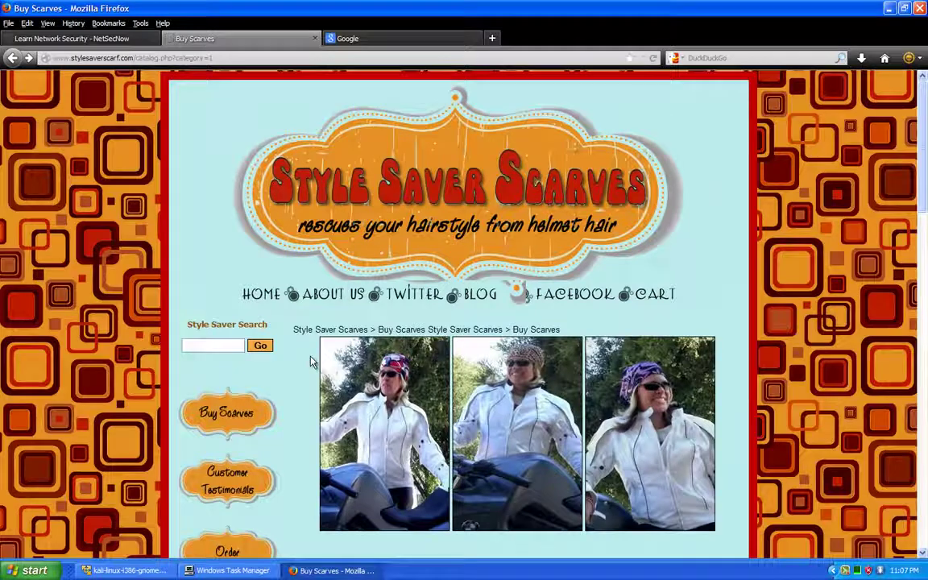
Reload Buy Scarves and highlight the Multi Zealous Zebra scarf's $19.95 price in the grid.
{"action": "left_click", "coordinate": [248, 413]}
{"action": "scroll", "coordinate": [311, 362], "scroll_direction": "down", "scroll_amount": 3}
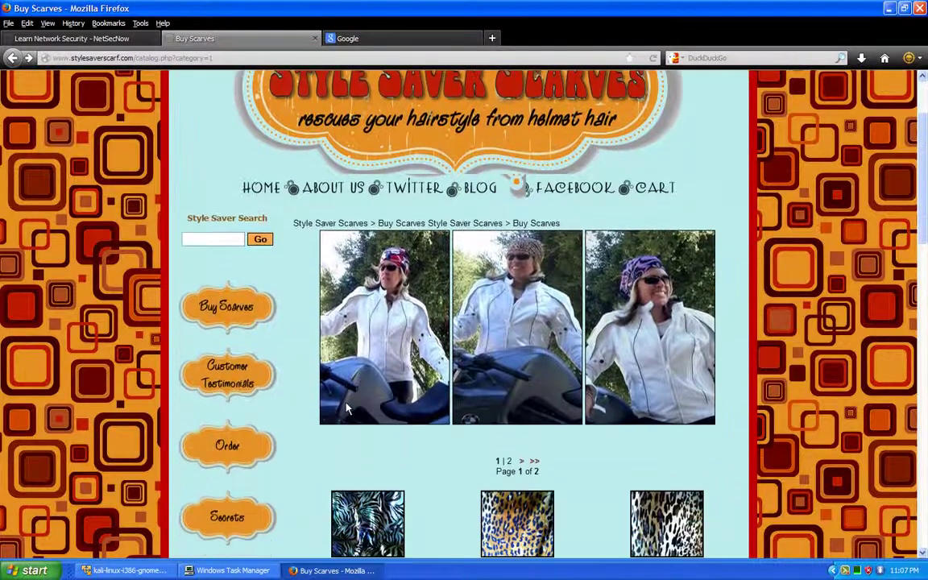
{"action": "scroll", "coordinate": [347, 407], "scroll_direction": "down", "scroll_amount": 4}
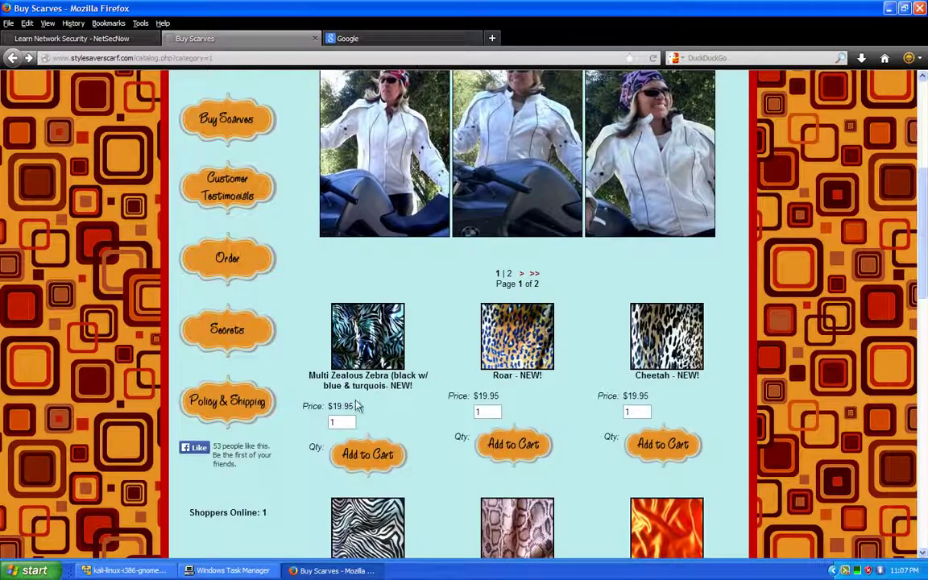
{"action": "left_click_drag", "start_coordinate": [357, 407], "coordinate": [304, 407]}
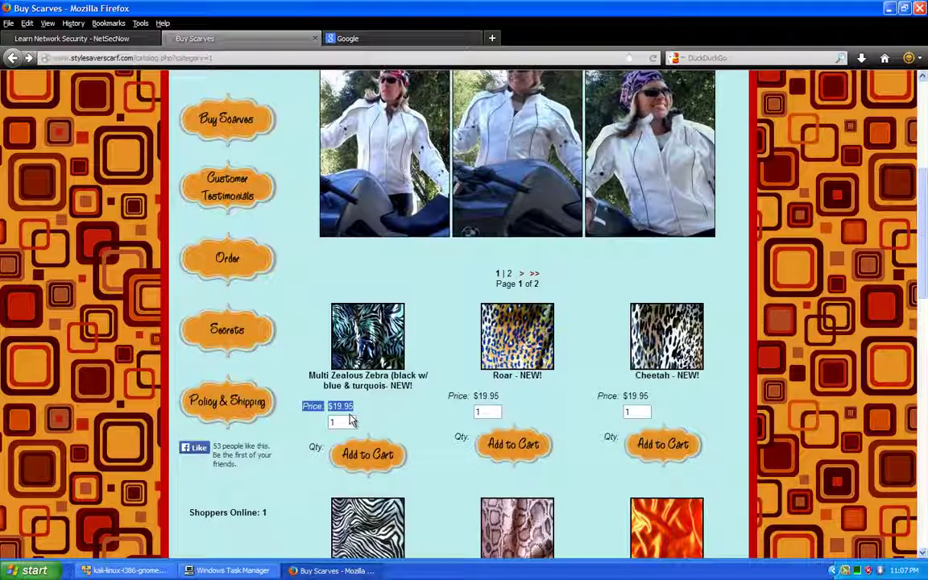
Add the Zebra scarf to the cart and highlight its amount and 6.00 shipping.
{"action": "left_click", "coordinate": [376, 458]}
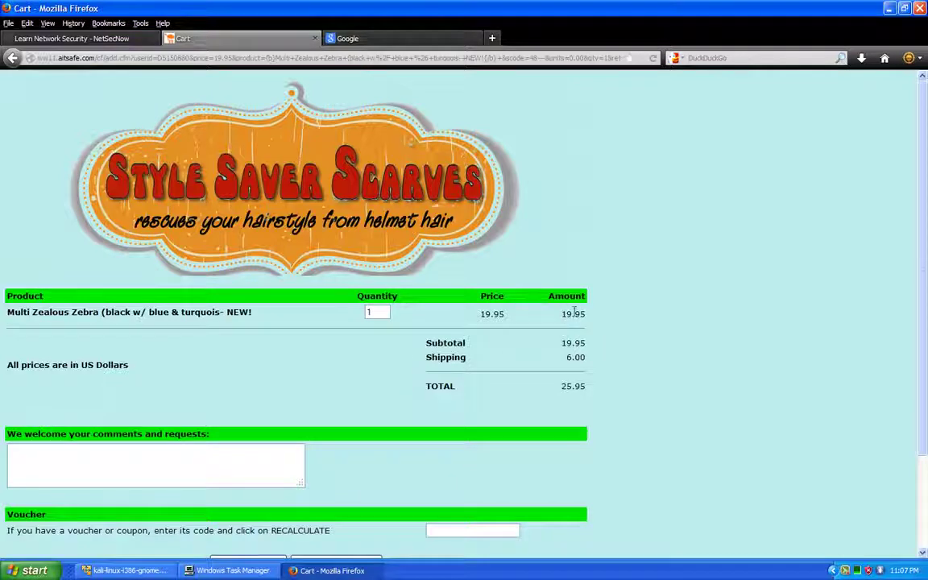
{"action": "left_click_drag", "start_coordinate": [596, 316], "coordinate": [568, 316]}
{"action": "left_click_drag", "start_coordinate": [578, 357], "coordinate": [564, 358]}
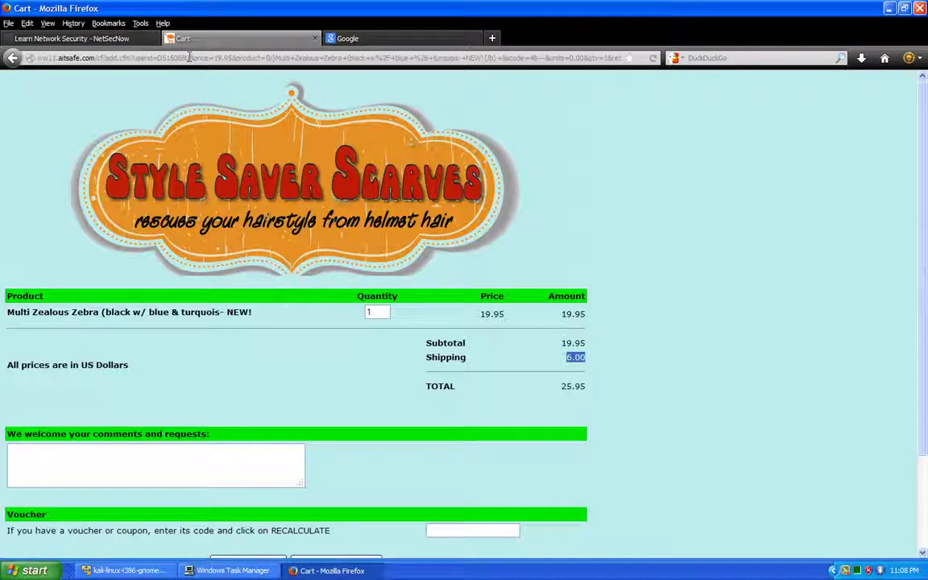
Highlight the price value in the cart page's address.
{"action": "left_click", "coordinate": [190, 58]}
{"action": "left_click", "coordinate": [190, 58]}
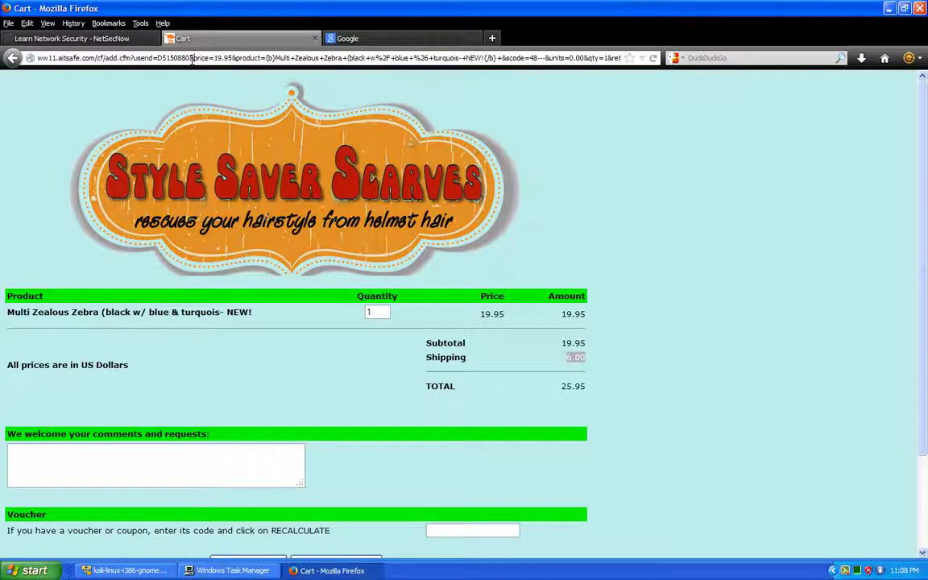
{"action": "left_click_drag", "start_coordinate": [192, 58], "coordinate": [231, 58]}
Change the address's price value to 1.00 and reload the cart.
{"action": "left_click", "coordinate": [233, 58]}
{"action": "key", "text": "BackSpace"}
{"action": "key", "text": "BackSpace"}
{"action": "key", "text": "BackSpace"}
{"action": "key", "text": "BackSpace"}
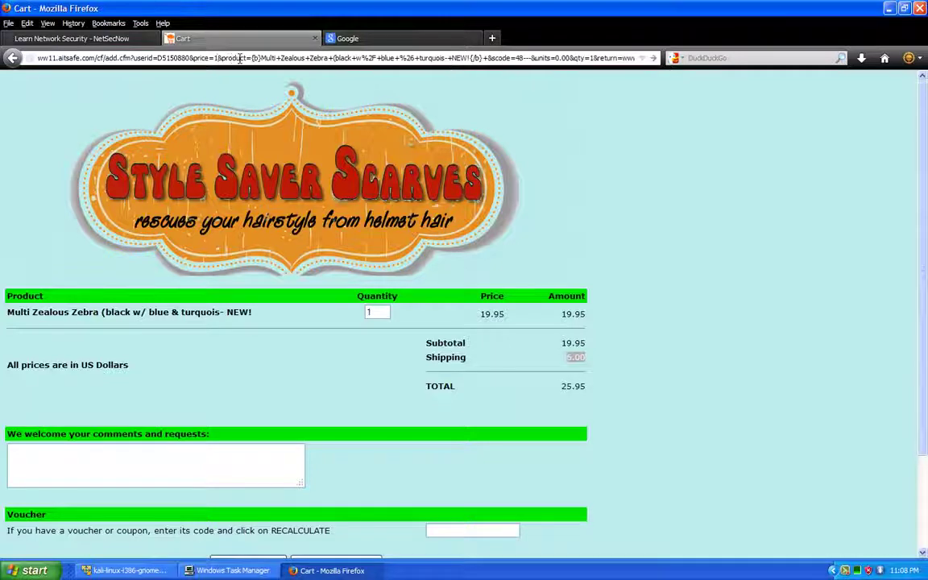
{"action": "type", "text": ".00"}
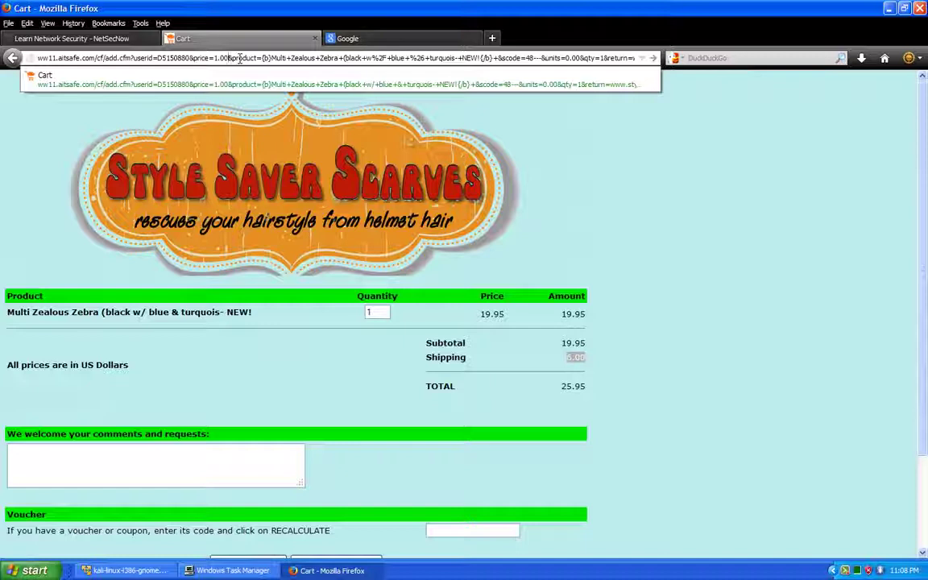
{"action": "key", "text": "Return"}
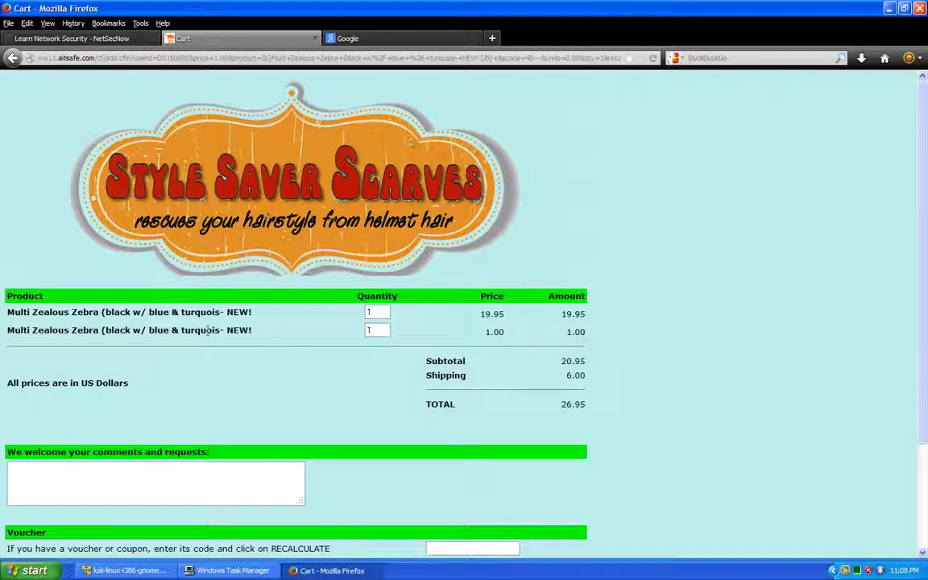
Set the first cart row's quantity to 0 to drop the 19.95 scarf.
{"action": "left_click_drag", "start_coordinate": [269, 331], "coordinate": [37, 331]}
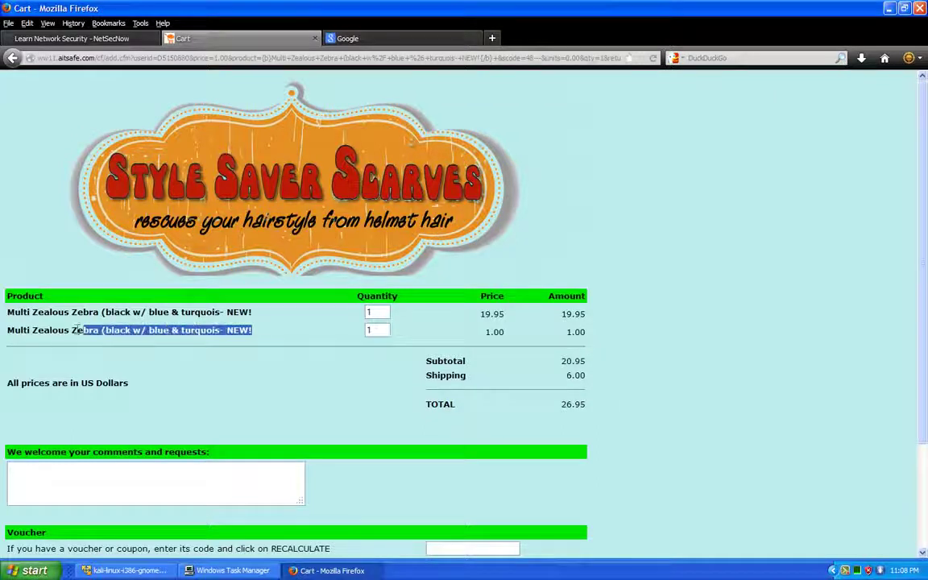
{"action": "double_click", "coordinate": [575, 331]}
{"action": "double_click", "coordinate": [375, 314]}
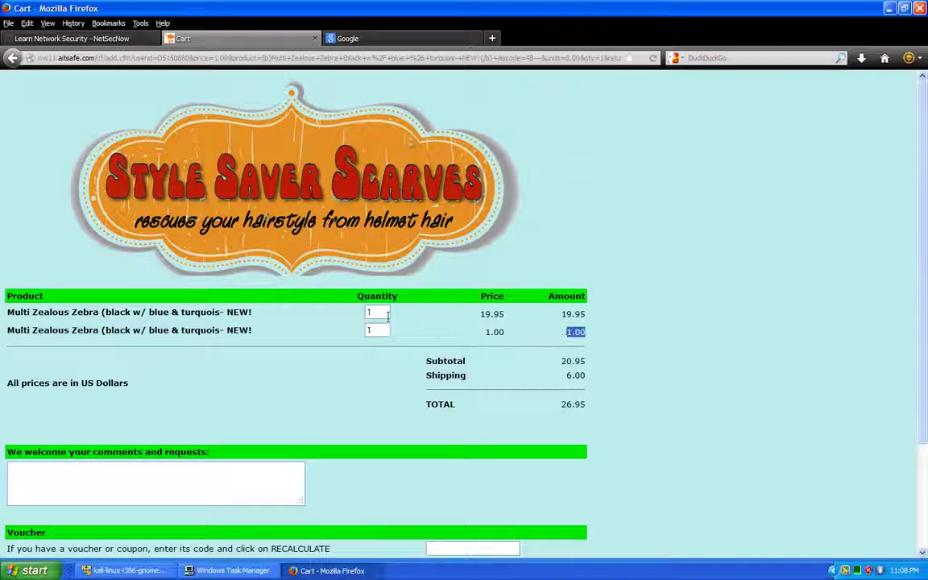
{"action": "type", "text": "0"}
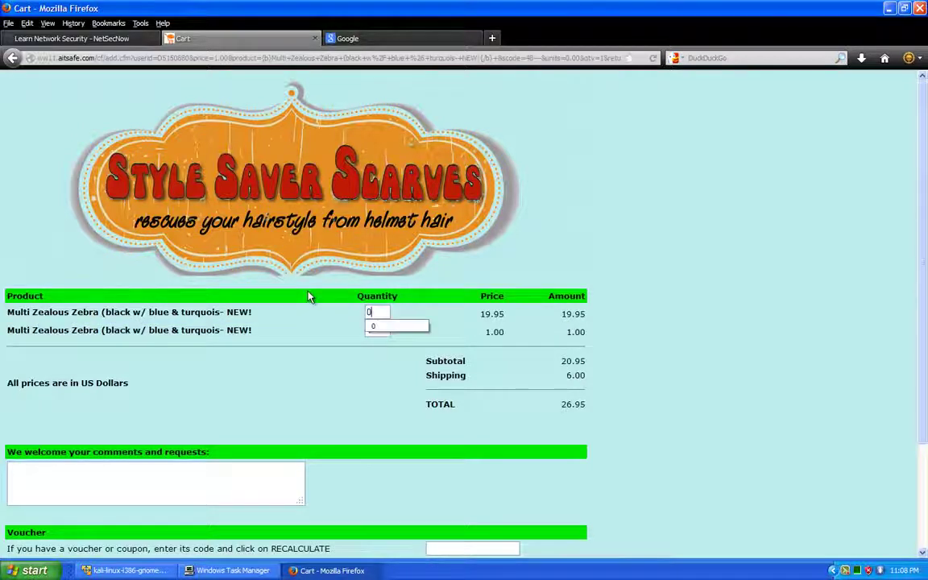
{"action": "key", "text": "Return"}
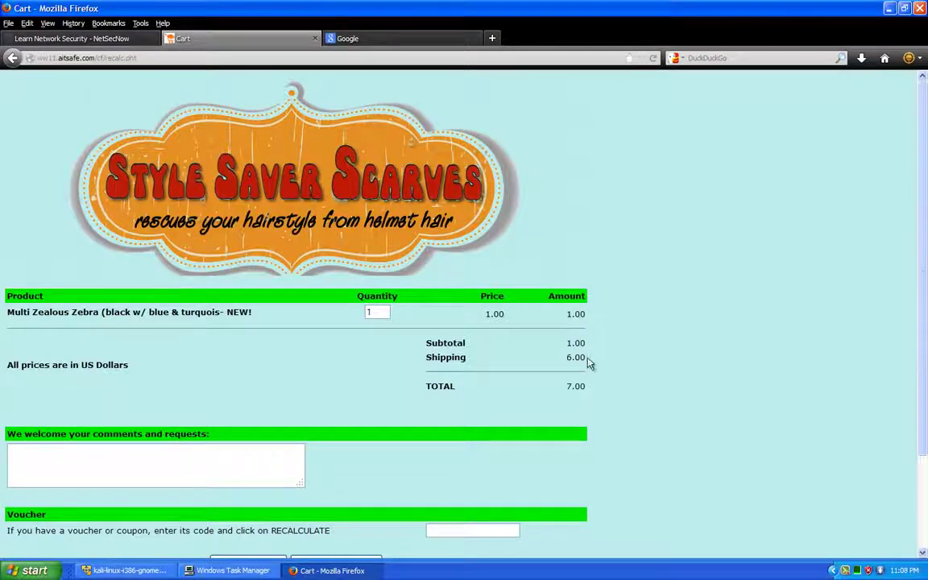
Highlight the cart's shipping and 7.00 total amounts.
{"action": "left_click_drag", "start_coordinate": [585, 362], "coordinate": [577, 357]}
{"action": "left_click", "coordinate": [586, 385]}
{"action": "key", "text": "ctrl+a"}
{"action": "left_click", "coordinate": [589, 391]}
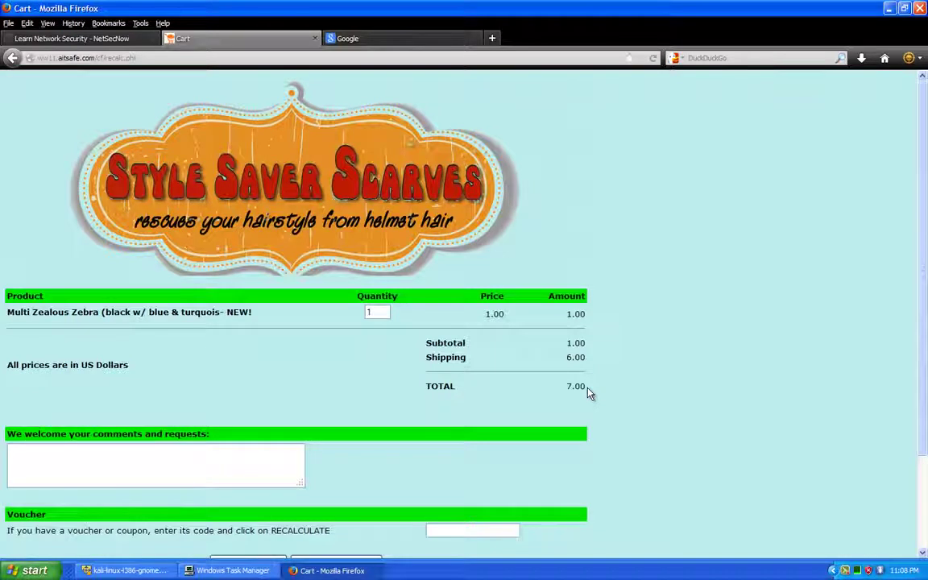
{"action": "left_click_drag", "start_coordinate": [587, 387], "coordinate": [566, 386]}
Copy the 'Shopping cart by Mal's e-commerce' footer text and switch to the Google tab.
{"action": "scroll", "coordinate": [408, 160], "scroll_direction": "down", "scroll_amount": 3}
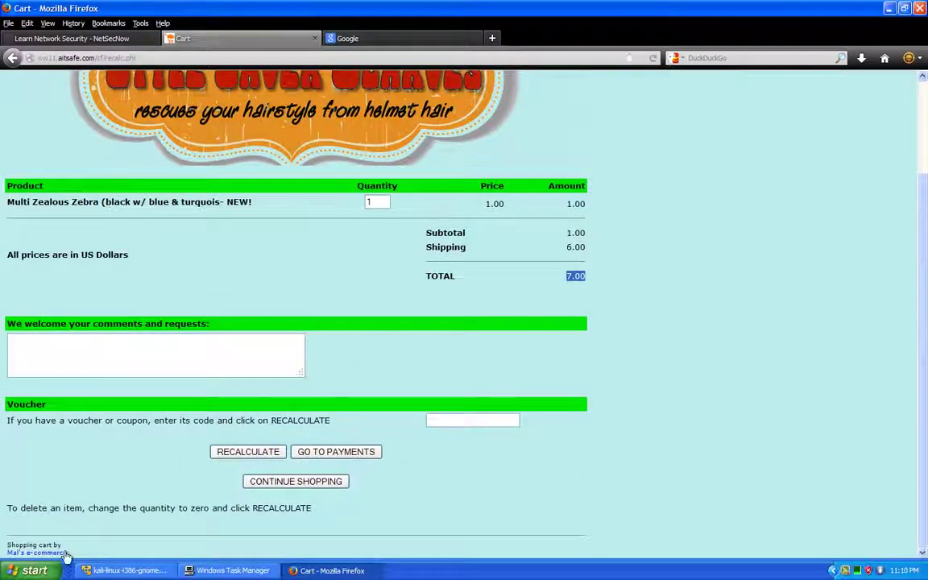
{"action": "key", "text": "ctrl+a"}
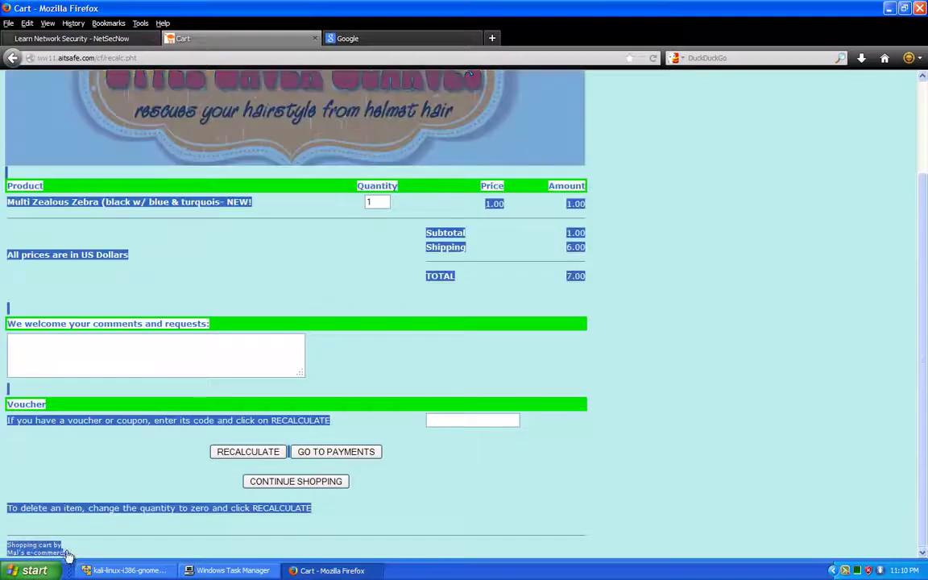
{"action": "left_click_drag", "start_coordinate": [75, 556], "coordinate": [7, 545]}
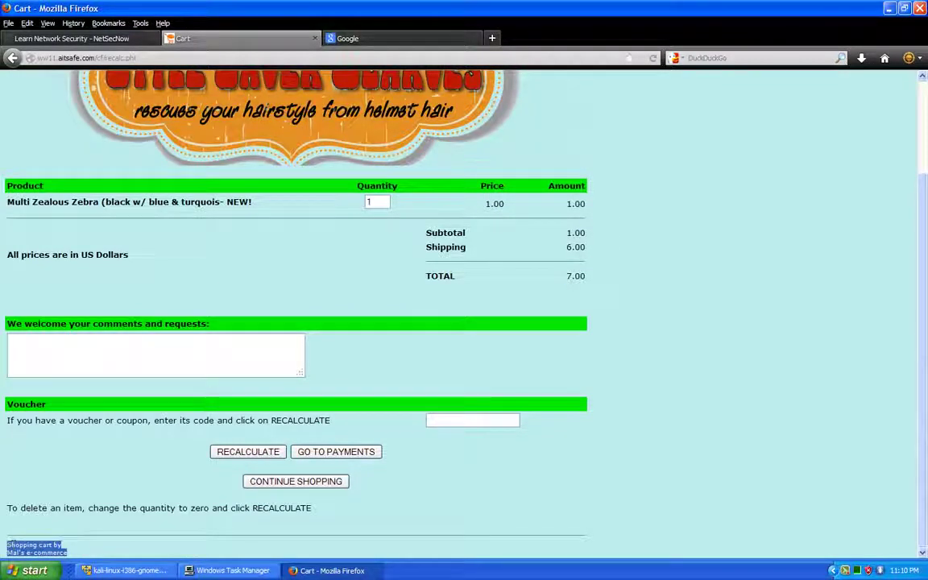
{"action": "right_click", "coordinate": [14, 475]}
{"action": "left_click", "coordinate": [37, 480]}
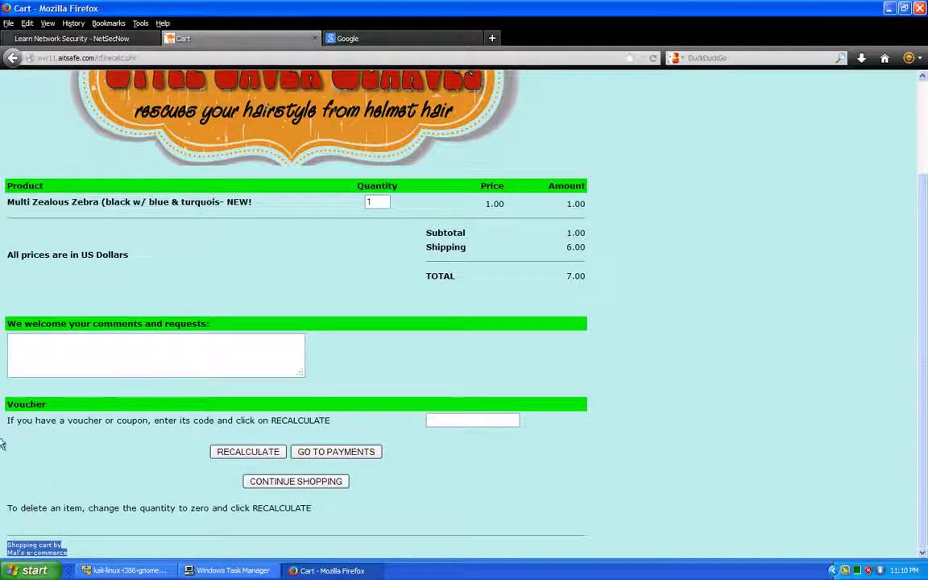
{"action": "left_click", "coordinate": [357, 37]}
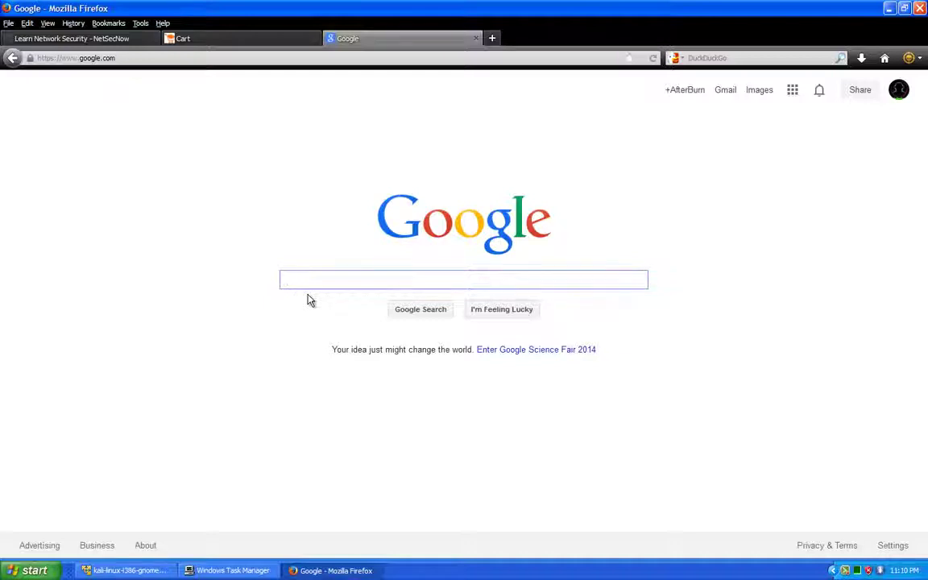
Search Google for intext:"Shopping cart by Mal's e-commerce" and scroll the results.
{"action": "type", "text": "in"}
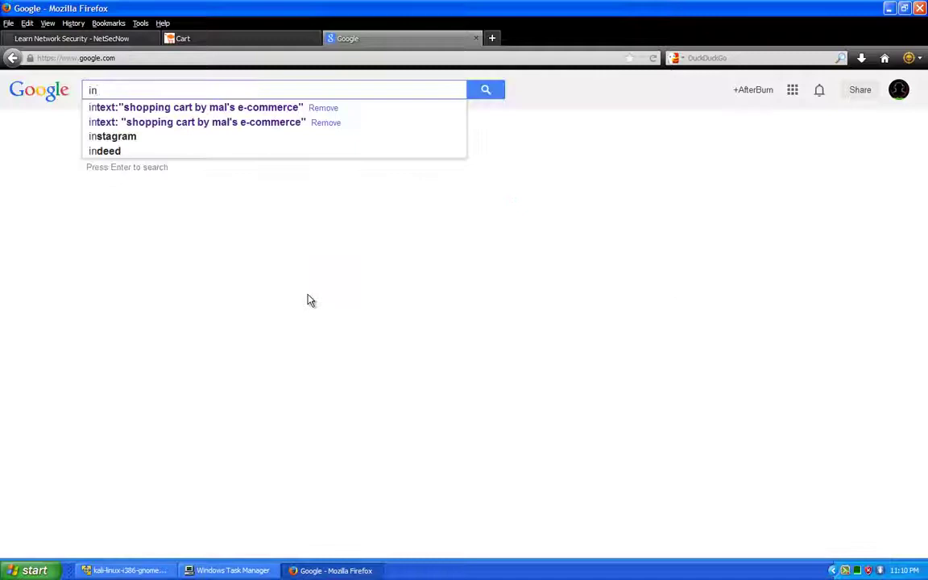
{"action": "type", "text": "text"}
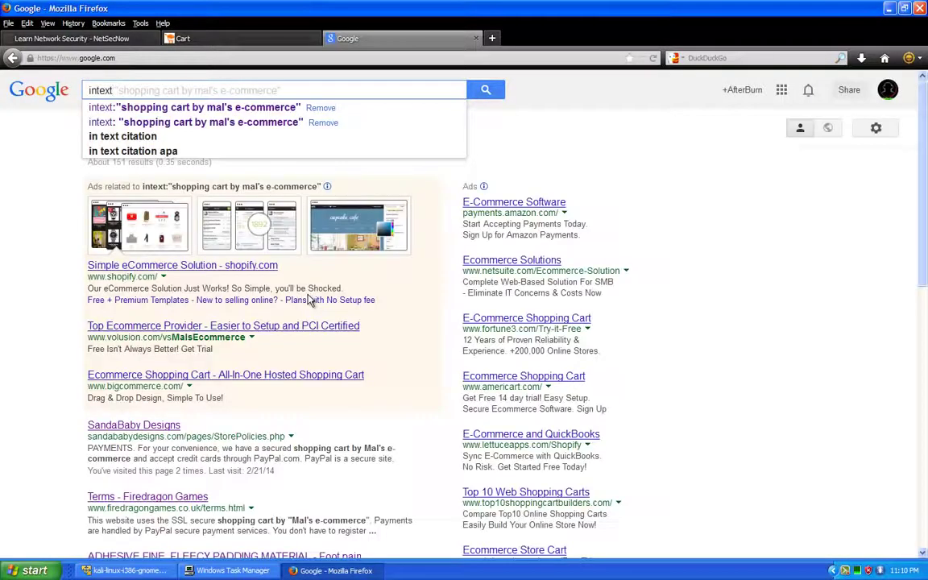
{"action": "type", "text": ":"}
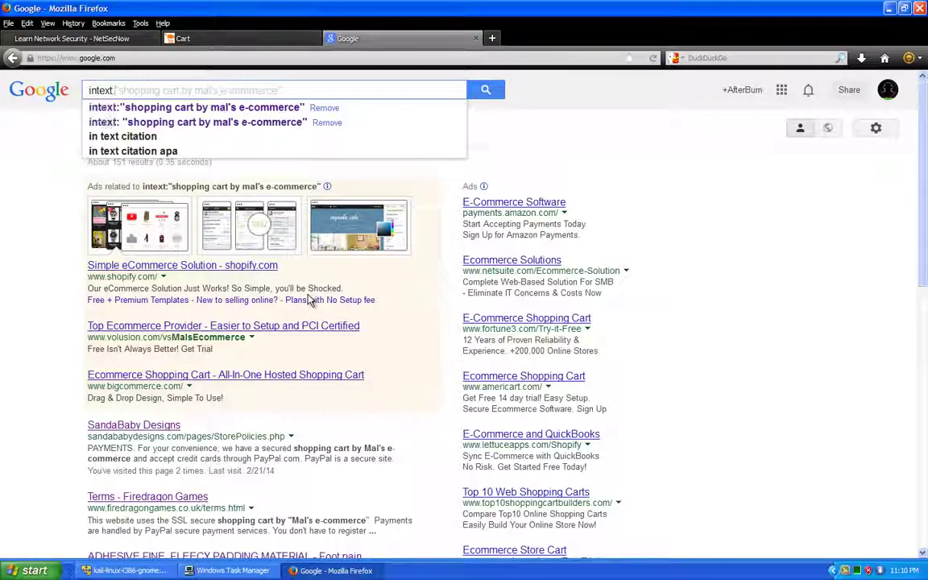
{"action": "type", "text": "\""}
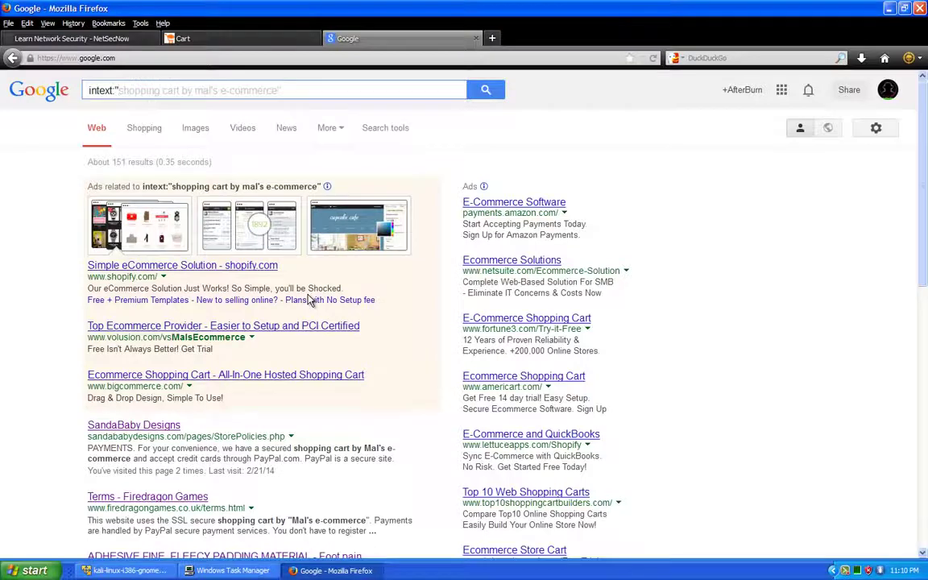
{"action": "key", "text": "ctrl+v"}
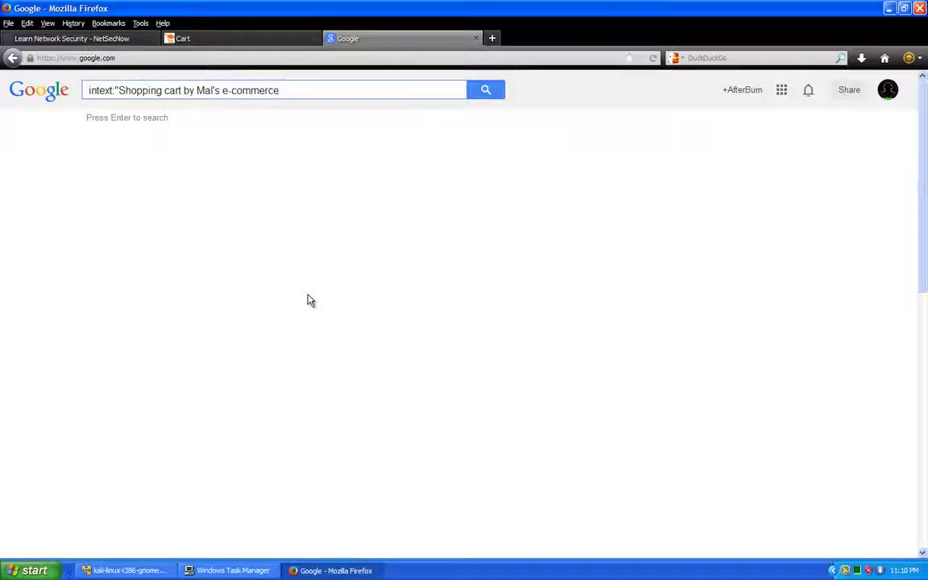
{"action": "type", "text": "\""}
{"action": "key", "text": "Return"}
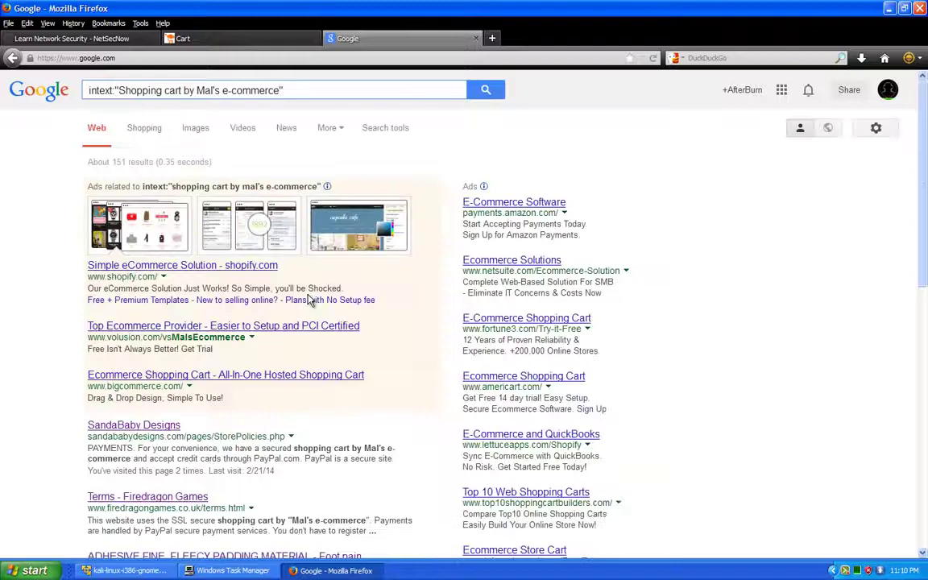
{"action": "scroll", "coordinate": [285, 304], "scroll_direction": "down", "scroll_amount": 3}
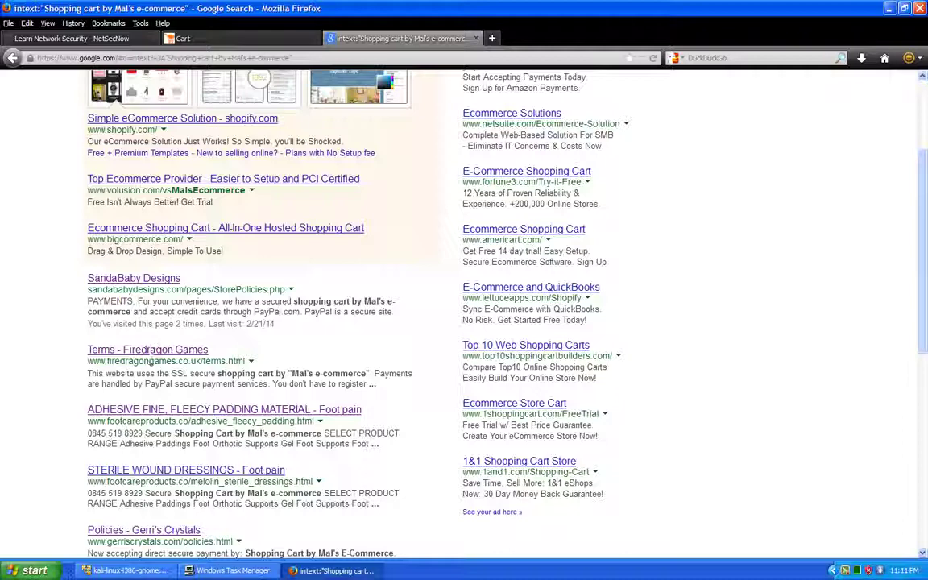
Open the Gerri's Crystals result's 1122 category and highlight the $4.00 price.
{"action": "scroll", "coordinate": [149, 354], "scroll_direction": "down", "scroll_amount": 5}
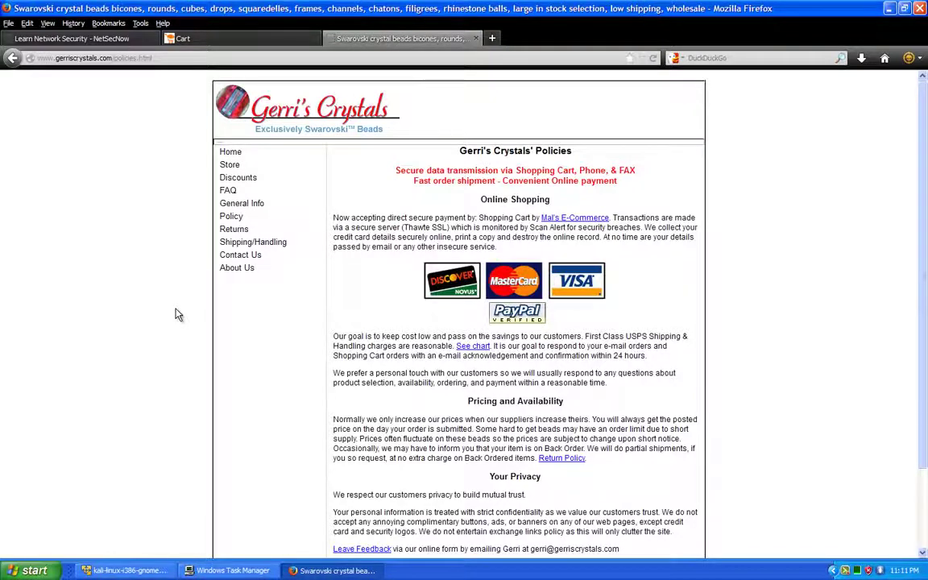
{"action": "scroll", "coordinate": [178, 314], "scroll_direction": "down", "scroll_amount": 3}
{"action": "scroll", "coordinate": [185, 346], "scroll_direction": "up", "scroll_amount": 3}
{"action": "left_click", "coordinate": [232, 165]}
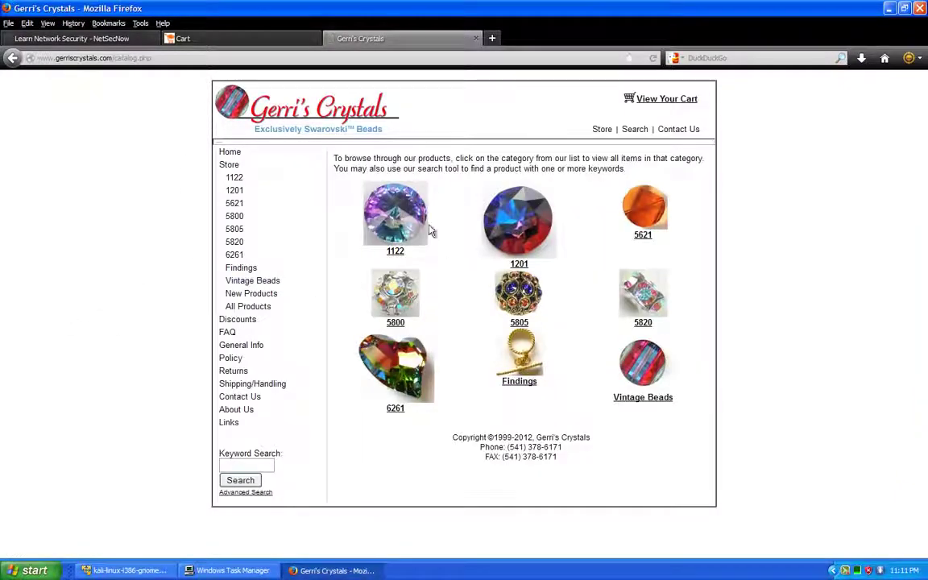
{"action": "left_click", "coordinate": [403, 233]}
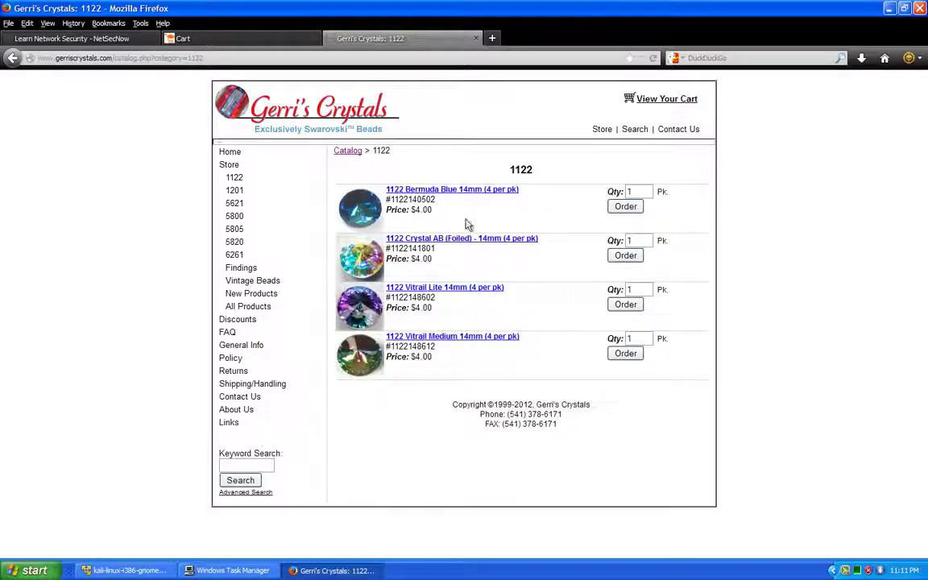
{"action": "left_click_drag", "start_coordinate": [434, 212], "coordinate": [386, 211]}
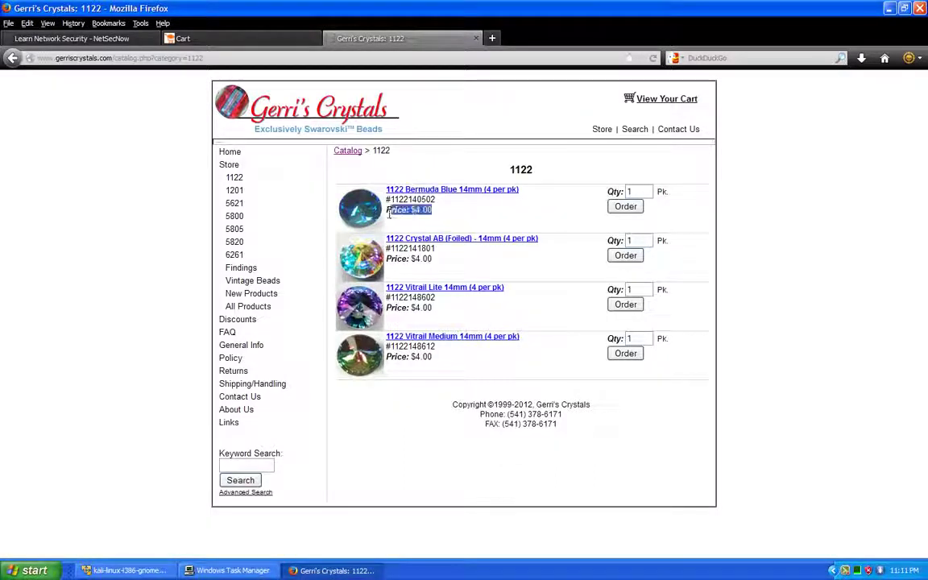
Order the 1122 Bermuda Blue 14mm pack and zero the duplicate cart row.
{"action": "left_click", "coordinate": [627, 207]}
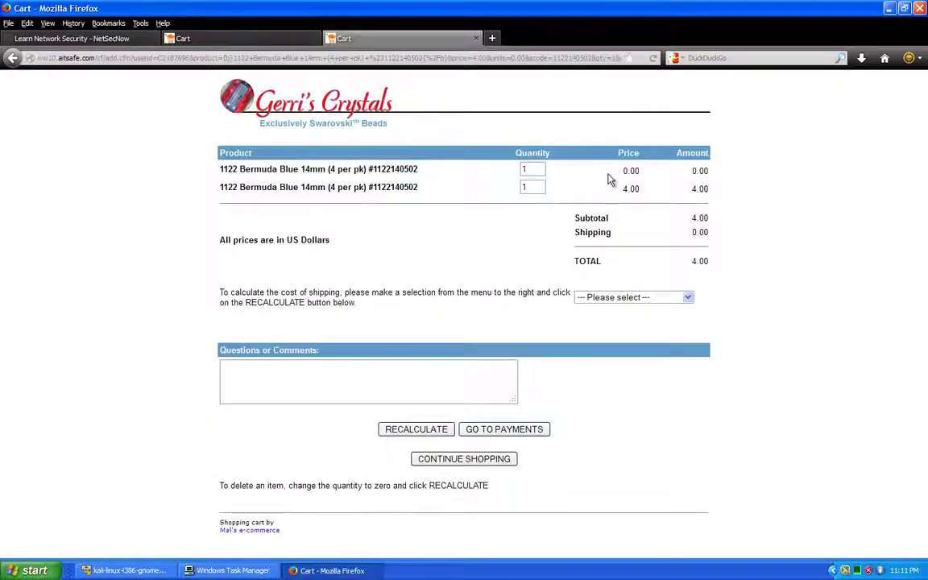
{"action": "double_click", "coordinate": [531, 169]}
{"action": "type", "text": "0"}
{"action": "key", "text": "Return"}
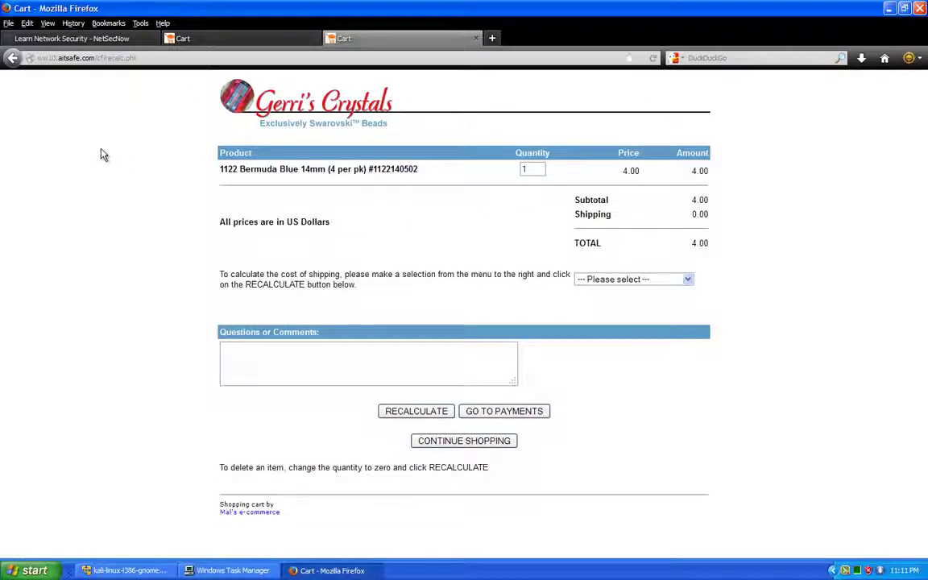
Go back two pages and order the Bermuda Blue pack again.
{"action": "key", "text": "alt+Left"}
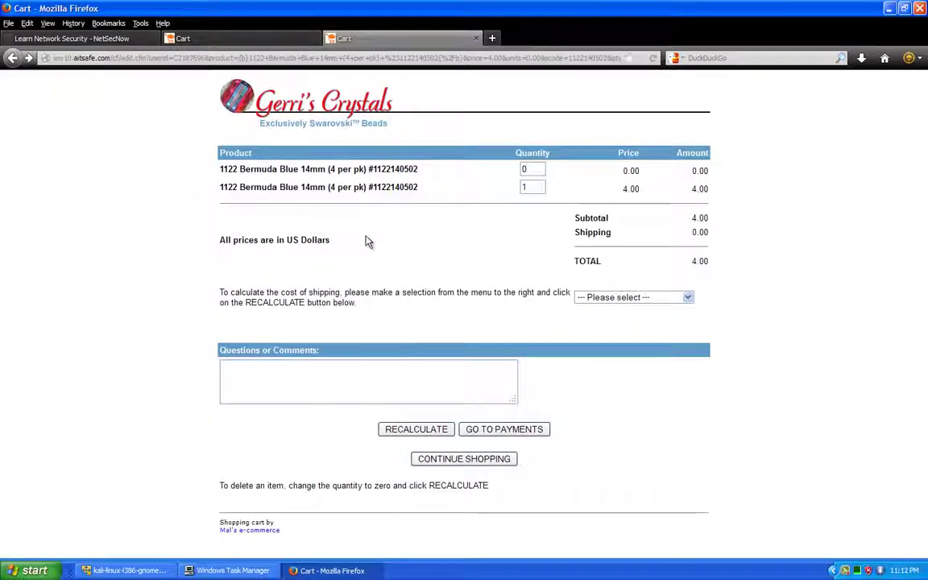
{"action": "key", "text": "alt+Left"}
{"action": "left_click", "coordinate": [625, 206]}
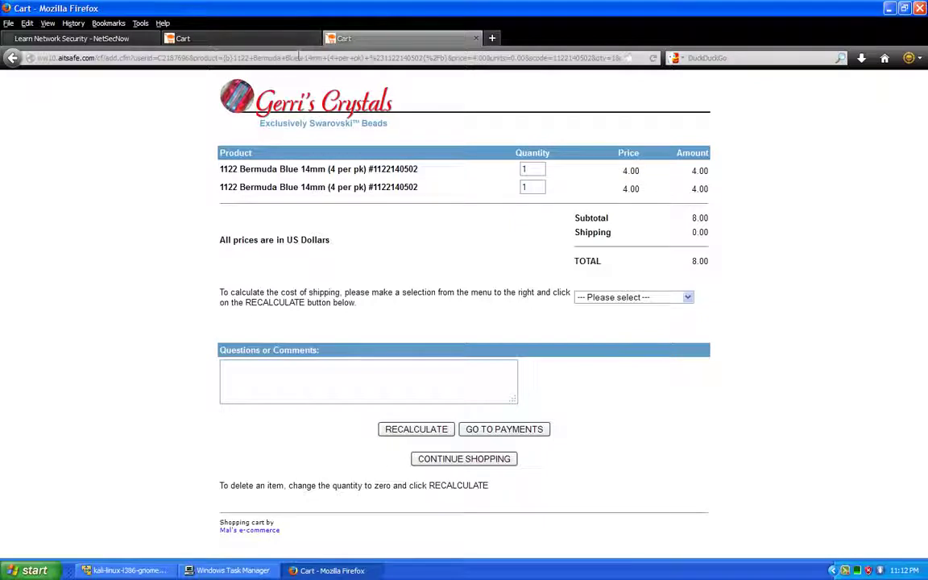
Change the cart address's price=4.00 to price=1.00 and reload it.
{"action": "left_click", "coordinate": [123, 56]}
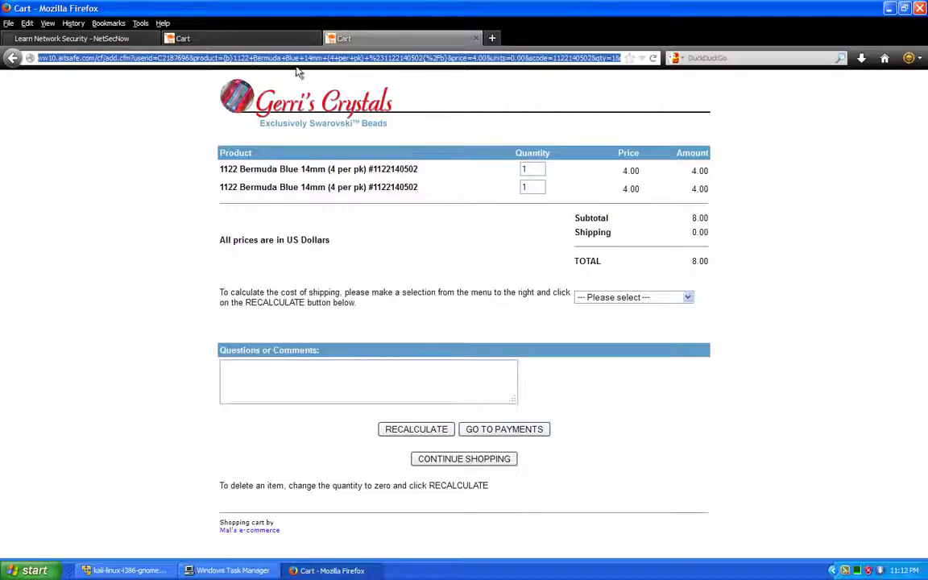
{"action": "left_click_drag", "start_coordinate": [452, 58], "coordinate": [480, 58]}
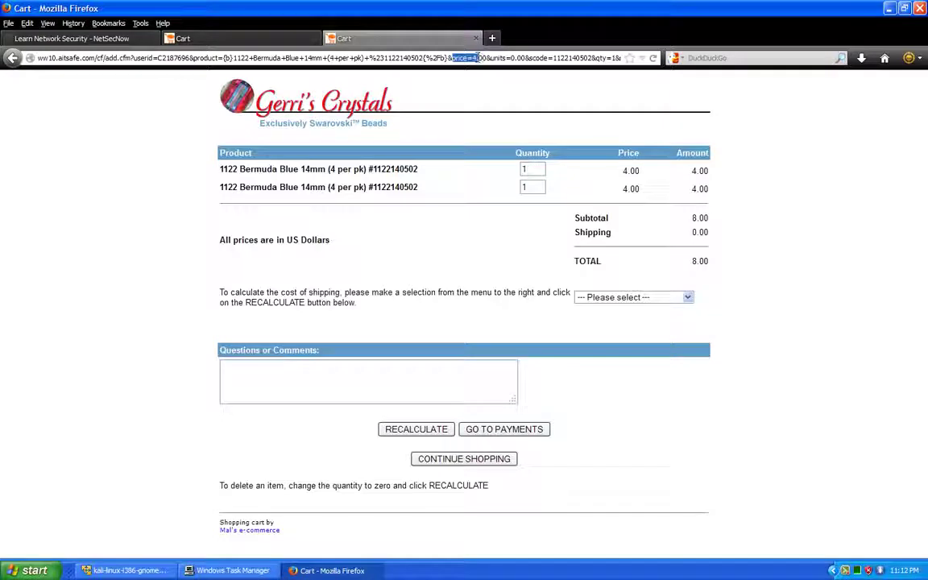
{"action": "left_click", "coordinate": [481, 58]}
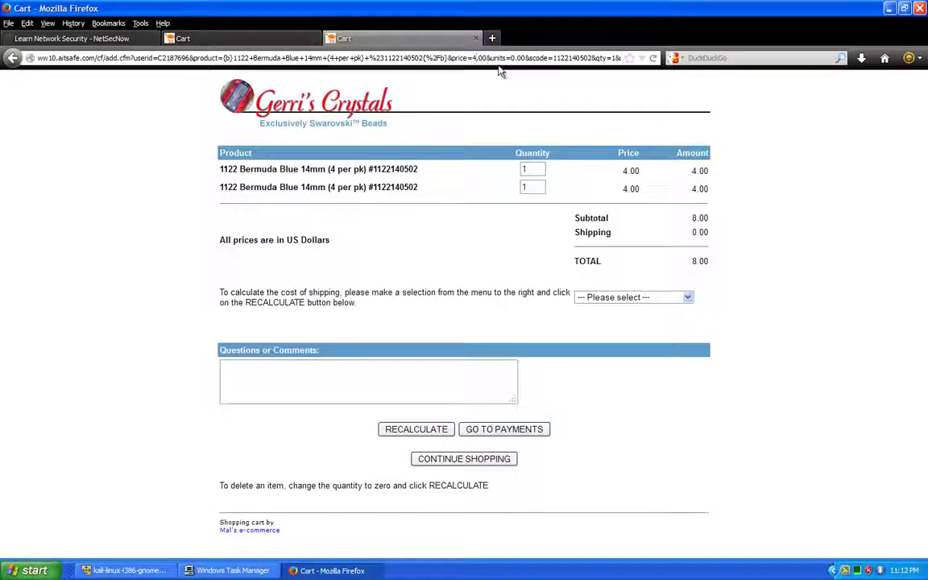
{"action": "key", "text": "BackSpace"}
{"action": "type", "text": "1"}
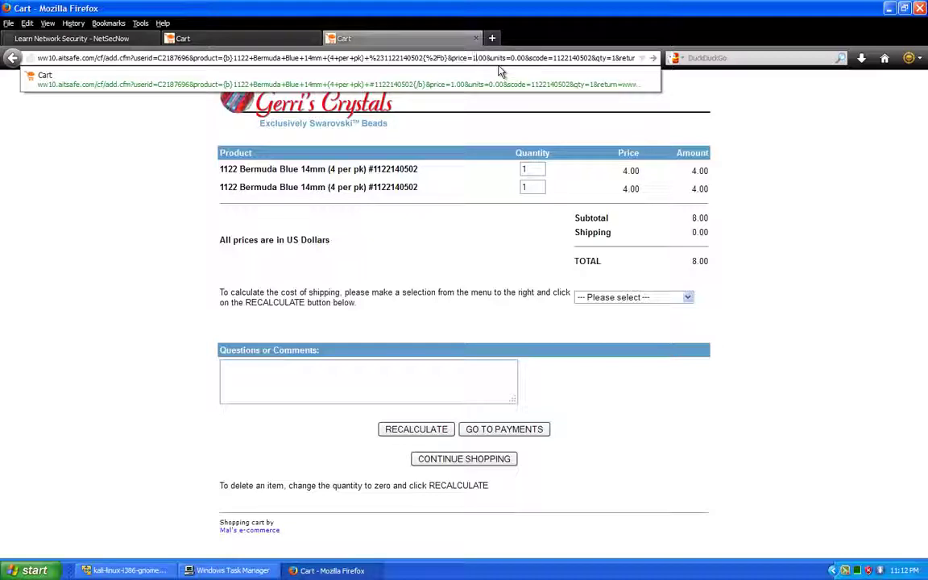
{"action": "key", "text": "Return"}
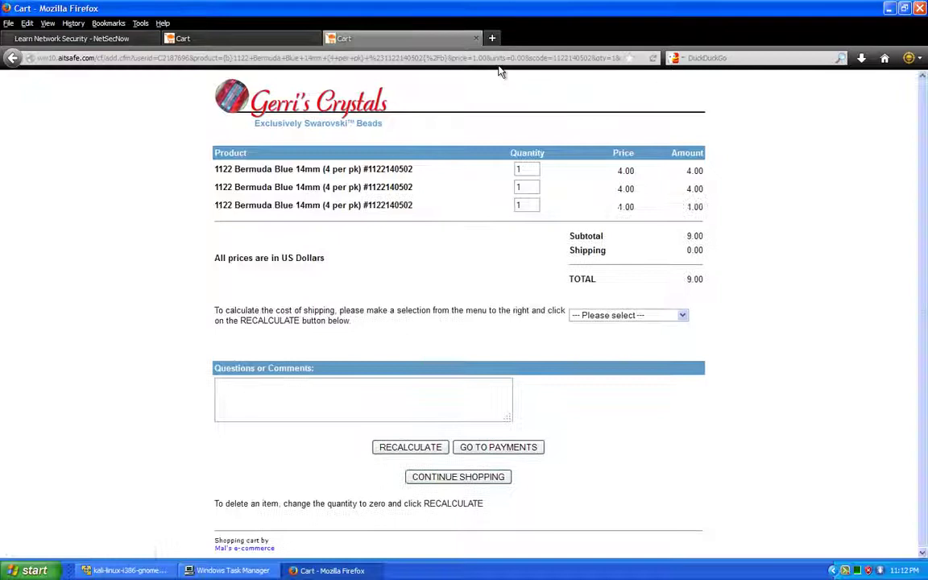
Set the first two rows' quantities to 0, recalculate, and check the subtotal and total.
{"action": "double_click", "coordinate": [531, 187]}
{"action": "type", "text": "0"}
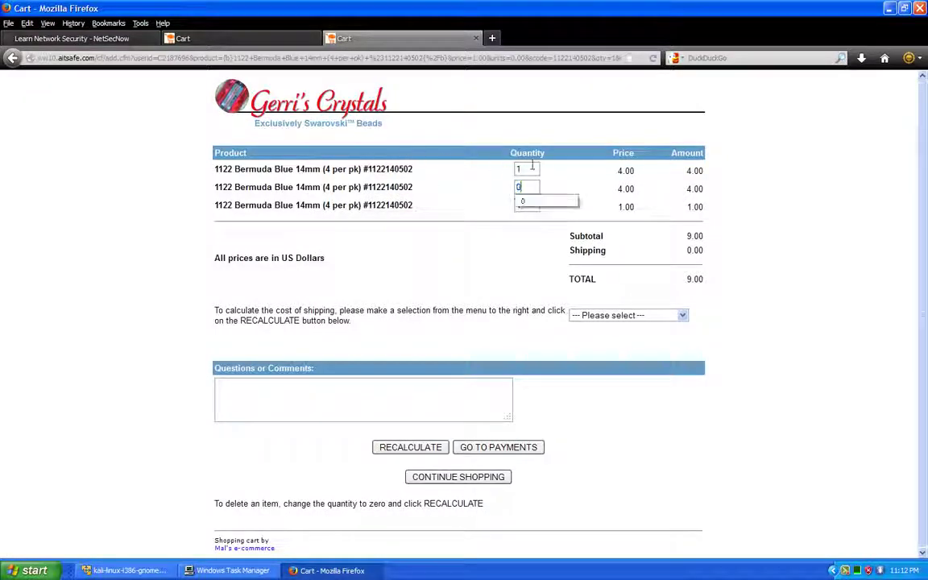
{"action": "key", "text": "shift+Tab"}
{"action": "type", "text": "0"}
{"action": "key", "text": "Return"}
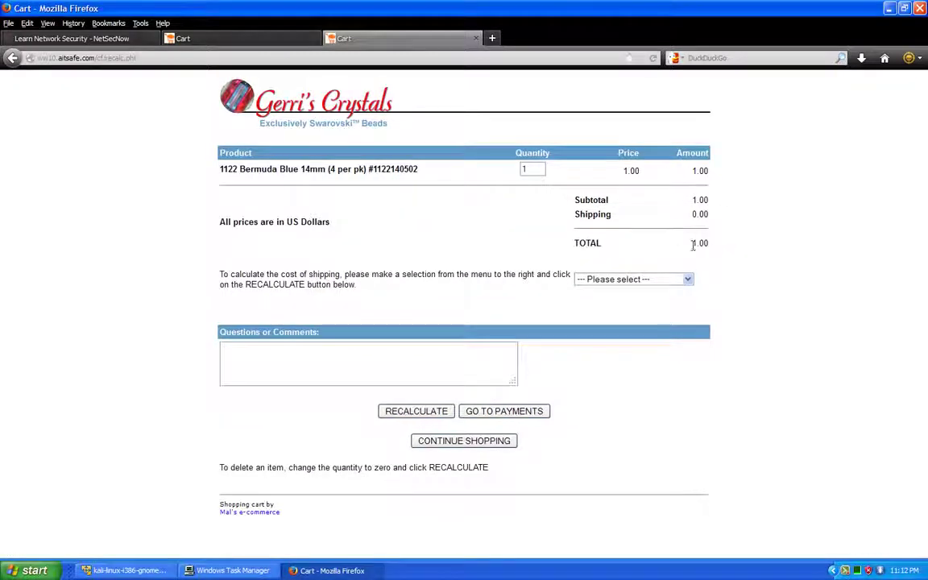
{"action": "left_click_drag", "start_coordinate": [580, 259], "coordinate": [574, 245]}
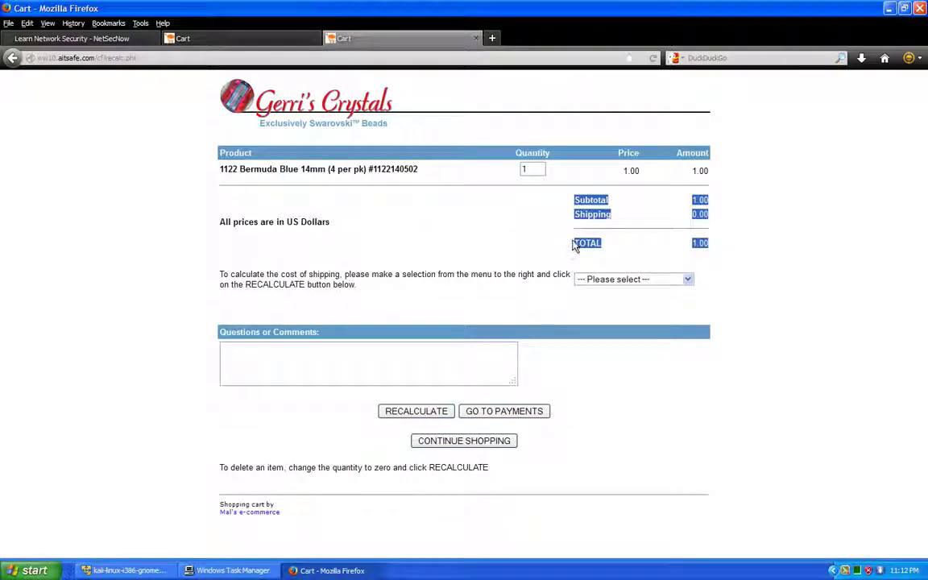
{"action": "left_click", "coordinate": [604, 243]}
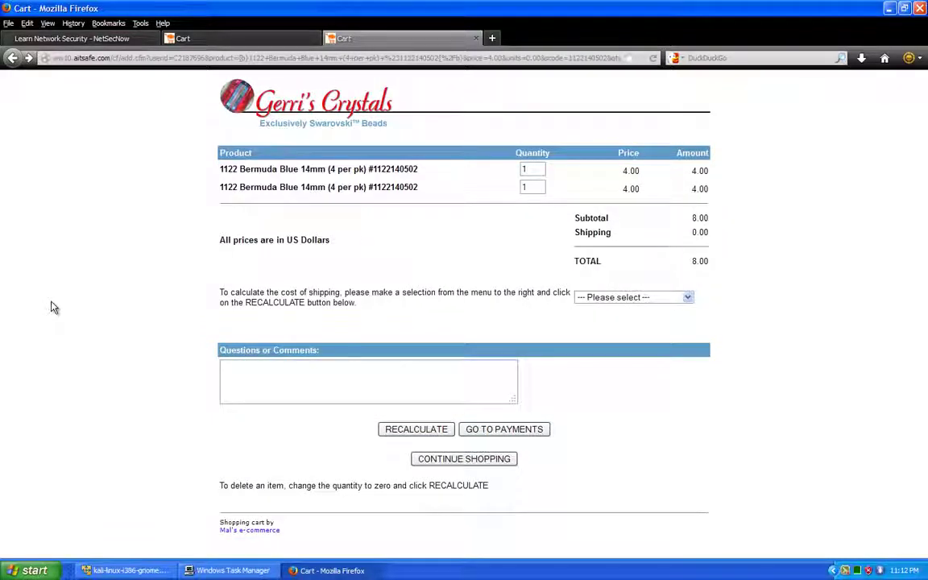
Go back three pages to the Google search results.
{"action": "key", "text": "alt+Left"}
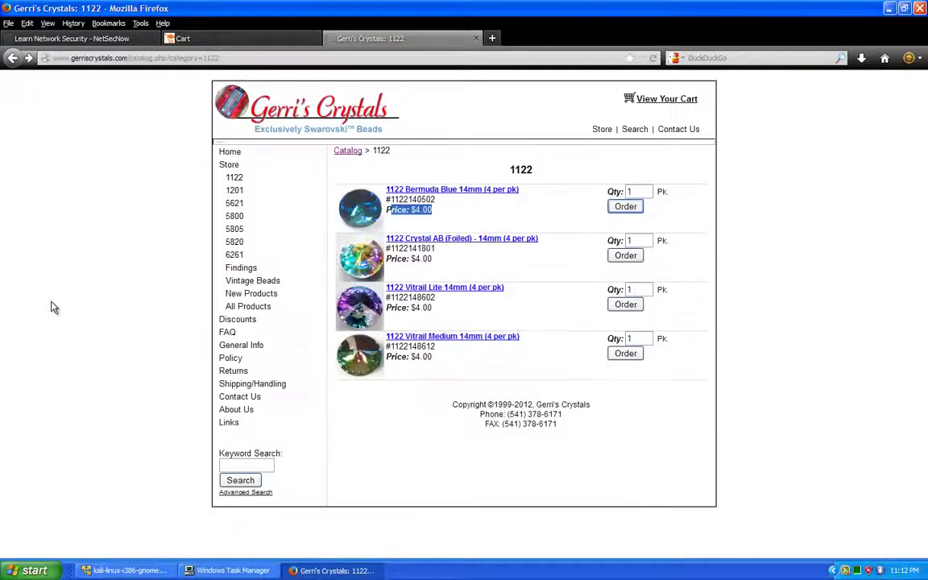
{"action": "key", "text": "alt+Left"}
{"action": "key", "text": "alt+Left"}
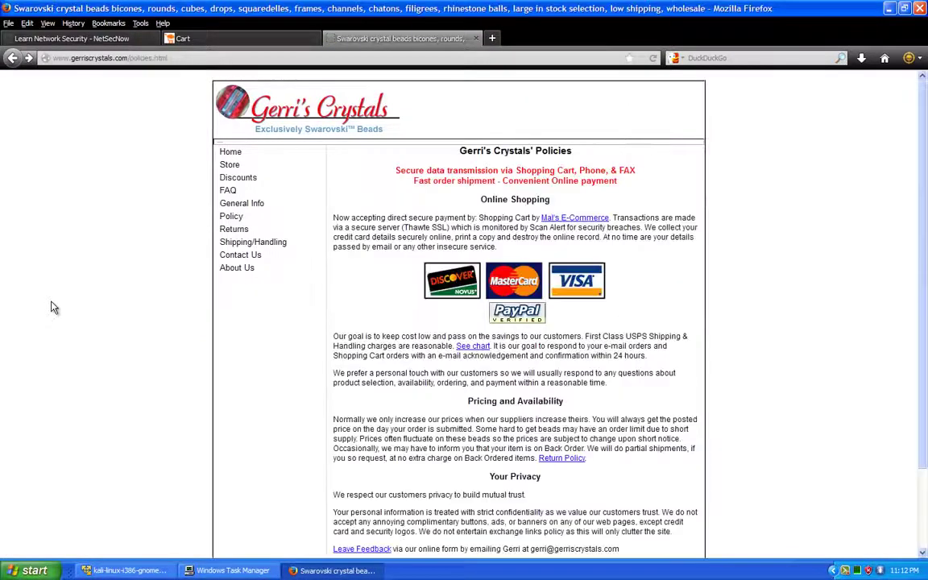
{"action": "key", "text": "alt+Left"}
{"action": "scroll", "coordinate": [50, 307], "scroll_direction": "up", "scroll_amount": 6}
{"action": "scroll", "coordinate": [51, 307], "scroll_direction": "up", "scroll_amount": 2}
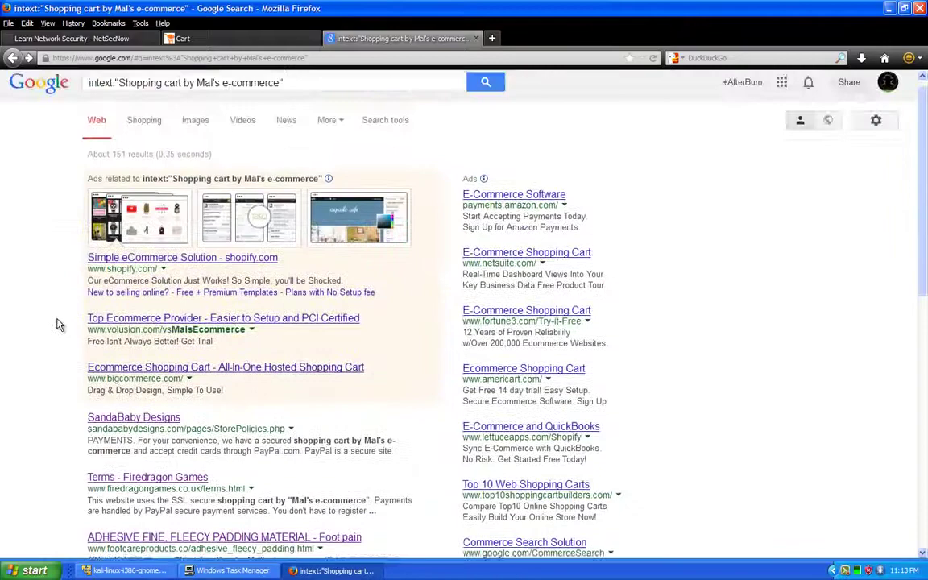
{"action": "scroll", "coordinate": [66, 339], "scroll_direction": "down", "scroll_amount": 1}
{"action": "scroll", "coordinate": [66, 339], "scroll_direction": "down", "scroll_amount": 2}
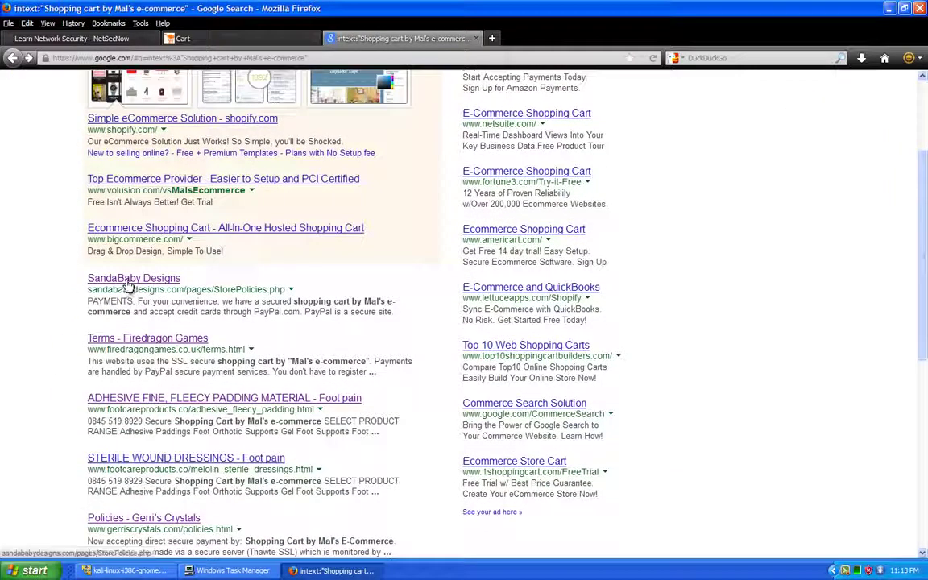
Open the SandaBaby Designs Store Policies result and open the Tools menu.
{"action": "left_click", "coordinate": [127, 282]}
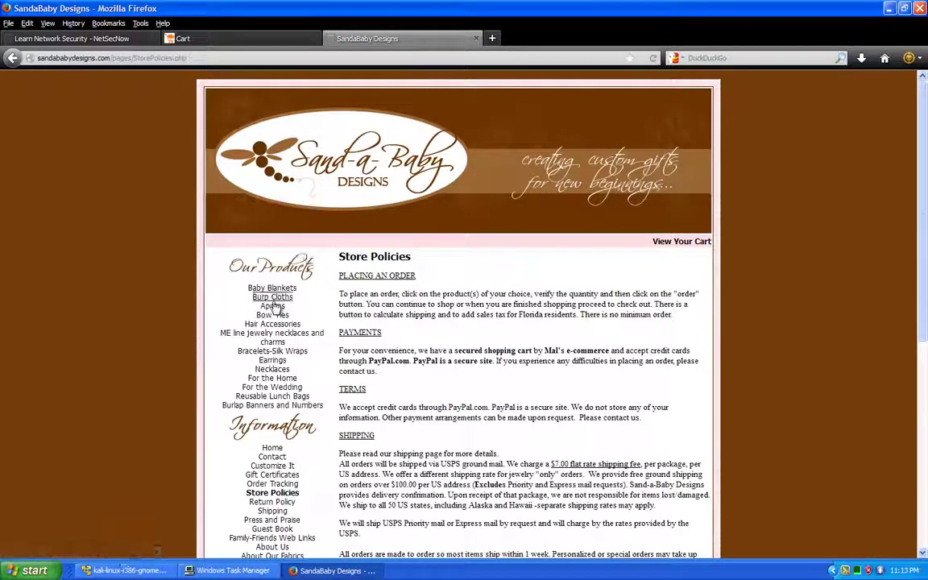
{"action": "scroll", "coordinate": [271, 338], "scroll_direction": "down", "scroll_amount": 2}
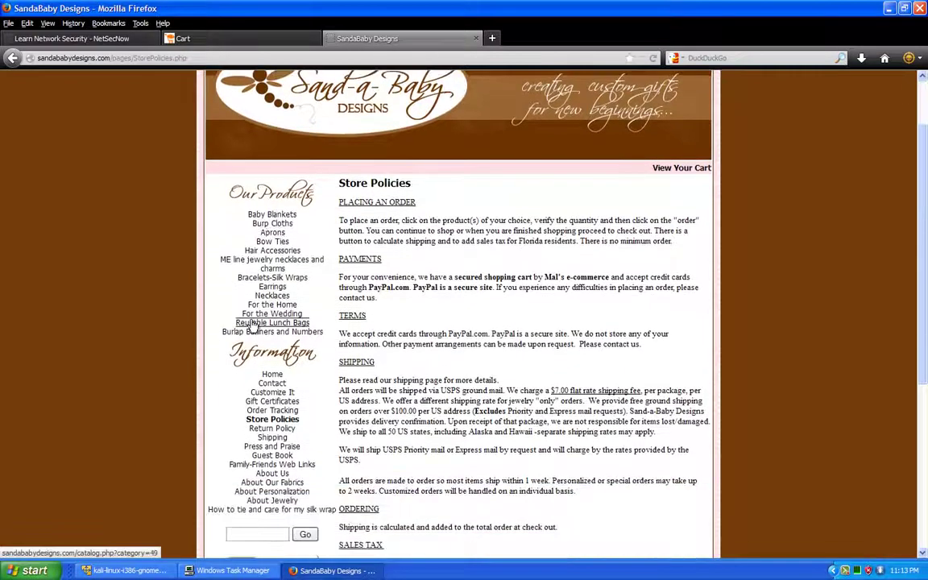
{"action": "scroll", "coordinate": [266, 378], "scroll_direction": "up", "scroll_amount": 2}
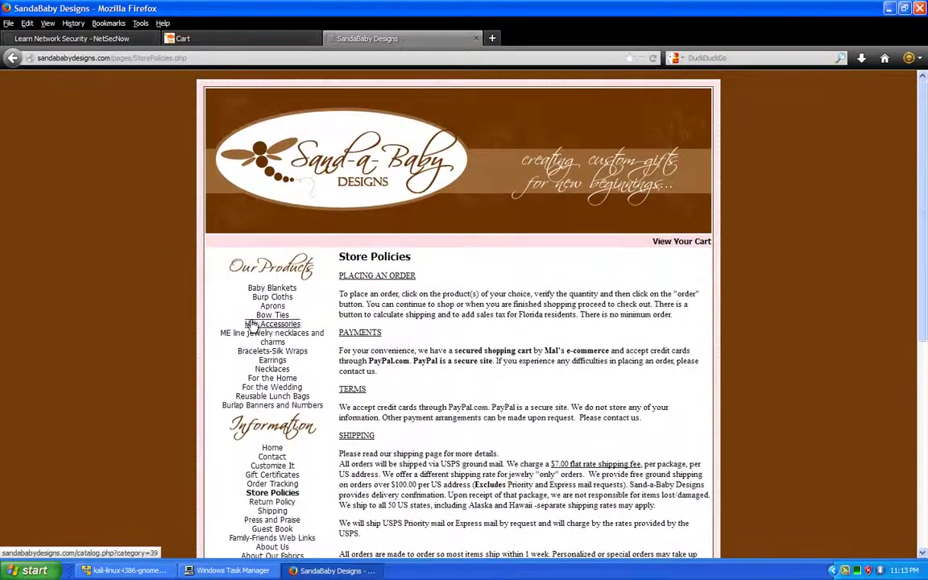
{"action": "left_click", "coordinate": [145, 24]}
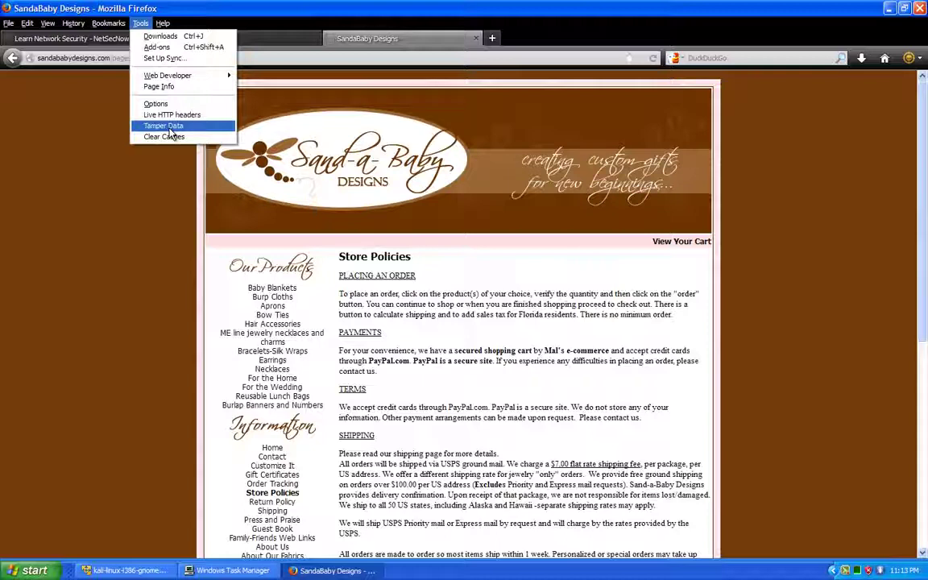
Open Tamper Data from Tools, start and stop tampering, then return to the Sand-a-Baby page.
{"action": "left_click", "coordinate": [169, 129]}
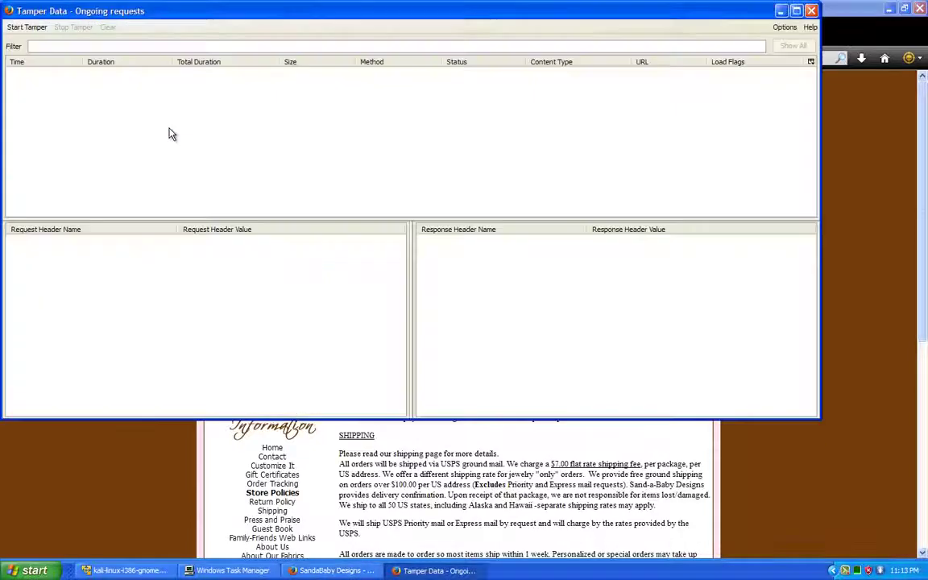
{"action": "left_click", "coordinate": [34, 31]}
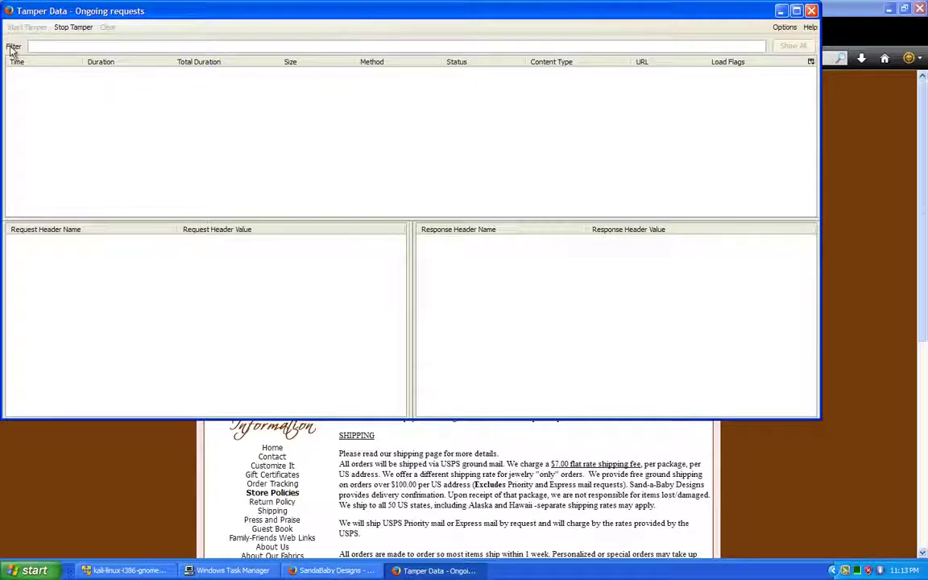
{"action": "left_click", "coordinate": [105, 425]}
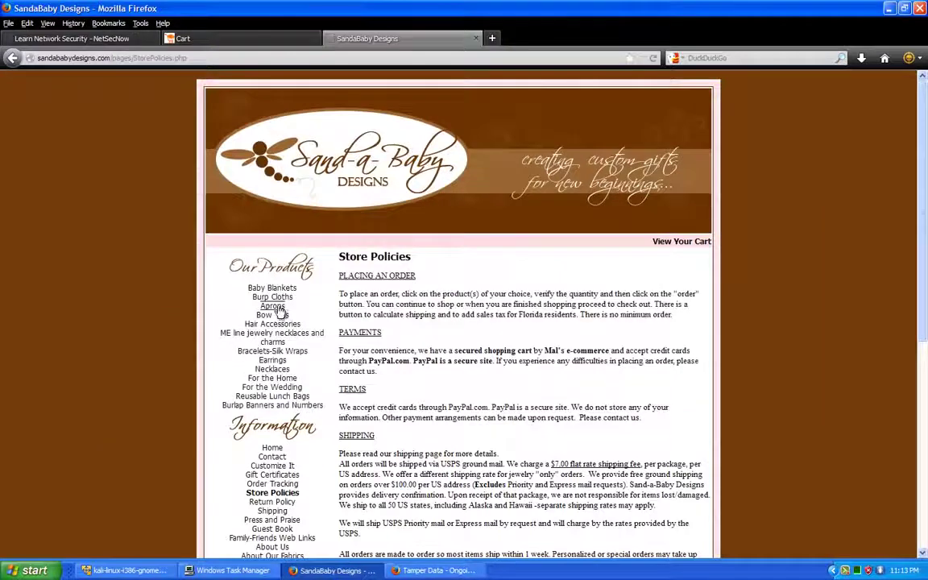
{"action": "key", "text": "alt+Tab"}
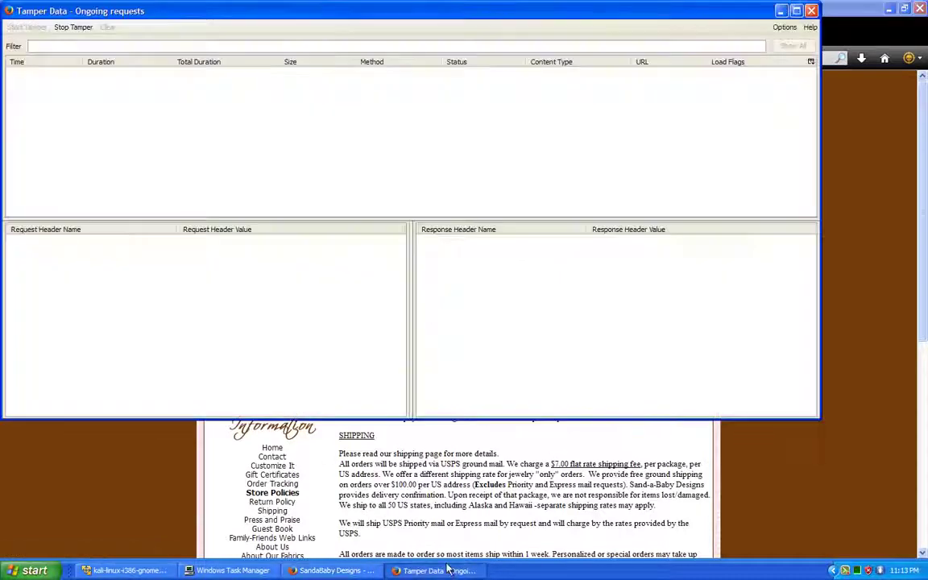
{"action": "left_click", "coordinate": [73, 27]}
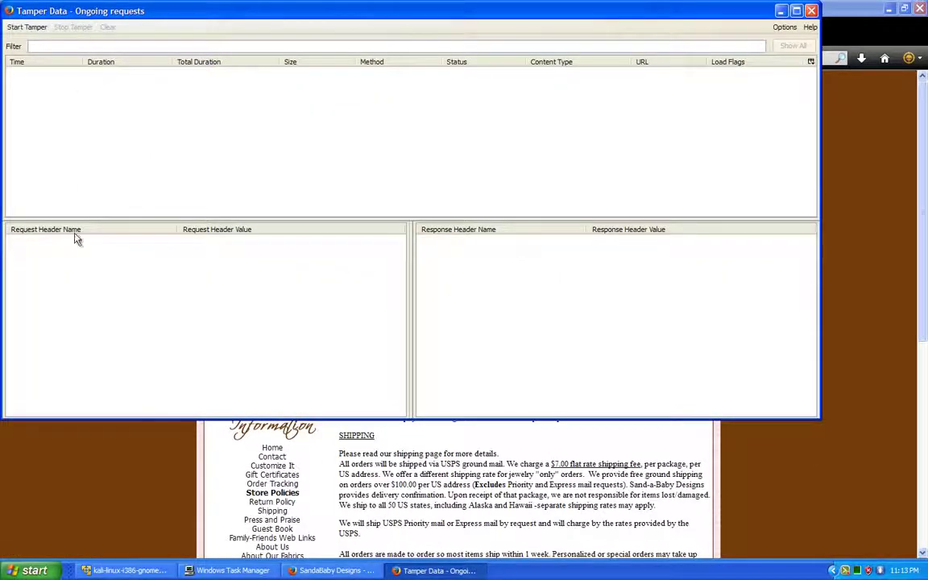
{"action": "left_click", "coordinate": [124, 470]}
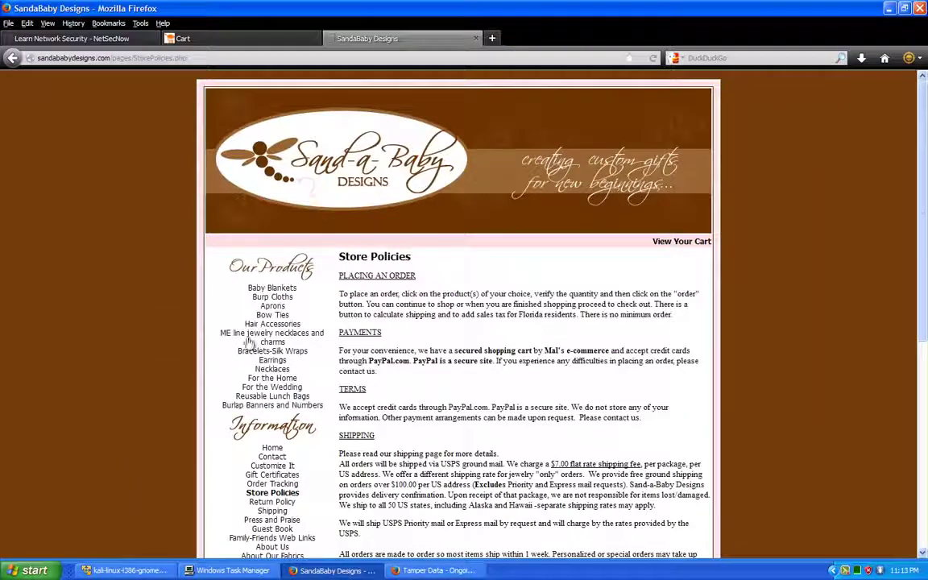
Open Baby Blankets and find the happy dot blanket's $50.00 - $56.00 price.
{"action": "left_click", "coordinate": [271, 288]}
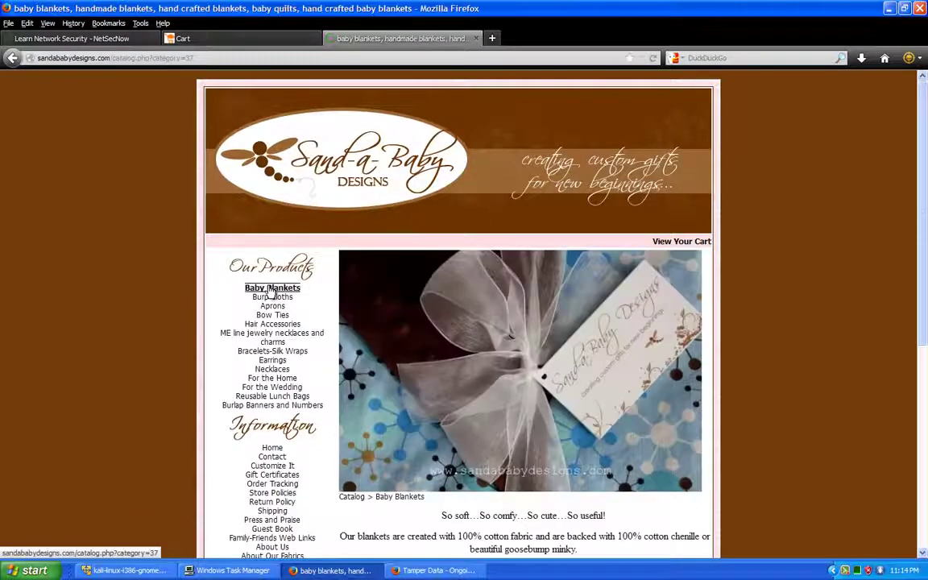
{"action": "scroll", "coordinate": [271, 294], "scroll_direction": "down", "scroll_amount": 2}
{"action": "scroll", "coordinate": [270, 297], "scroll_direction": "down", "scroll_amount": 3}
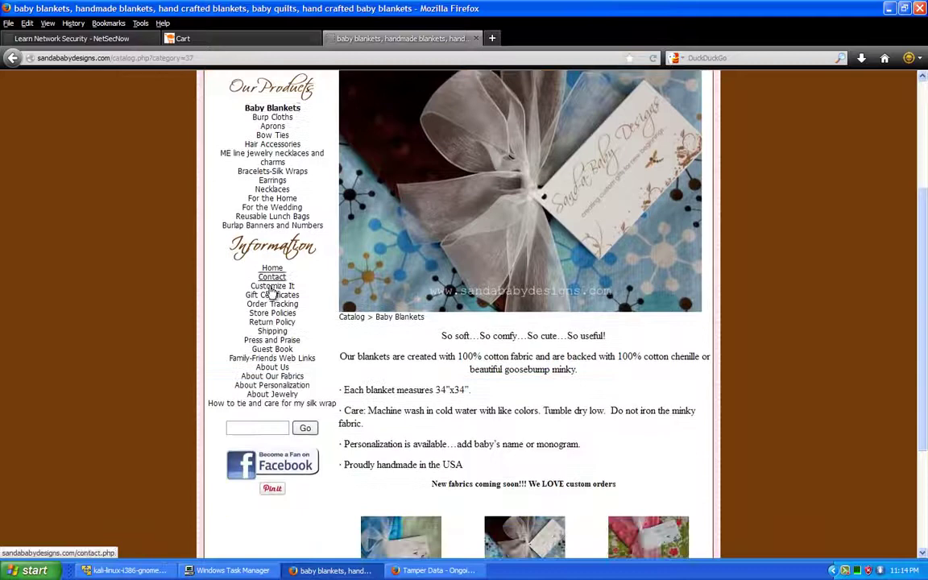
{"action": "scroll", "coordinate": [270, 296], "scroll_direction": "down", "scroll_amount": 3}
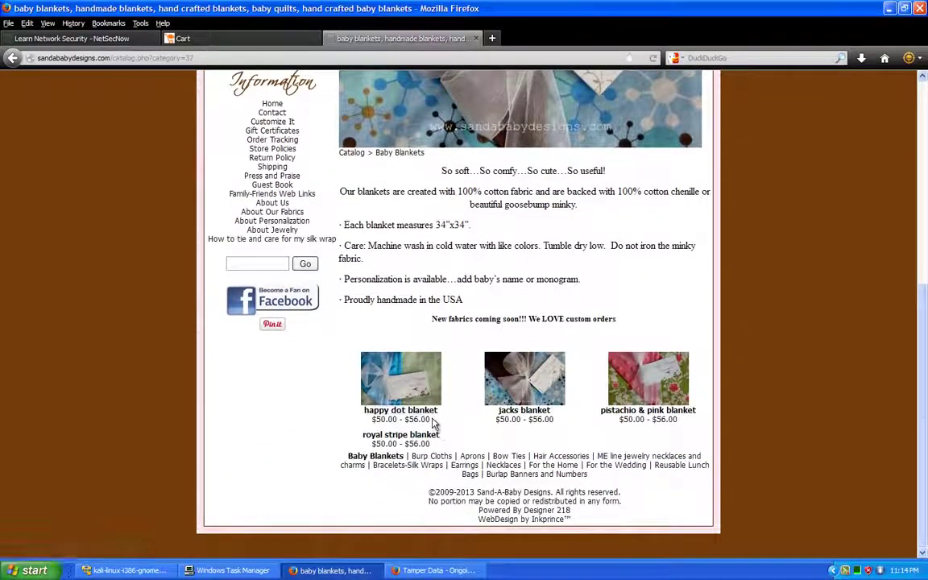
{"action": "triple_click", "coordinate": [432, 419]}
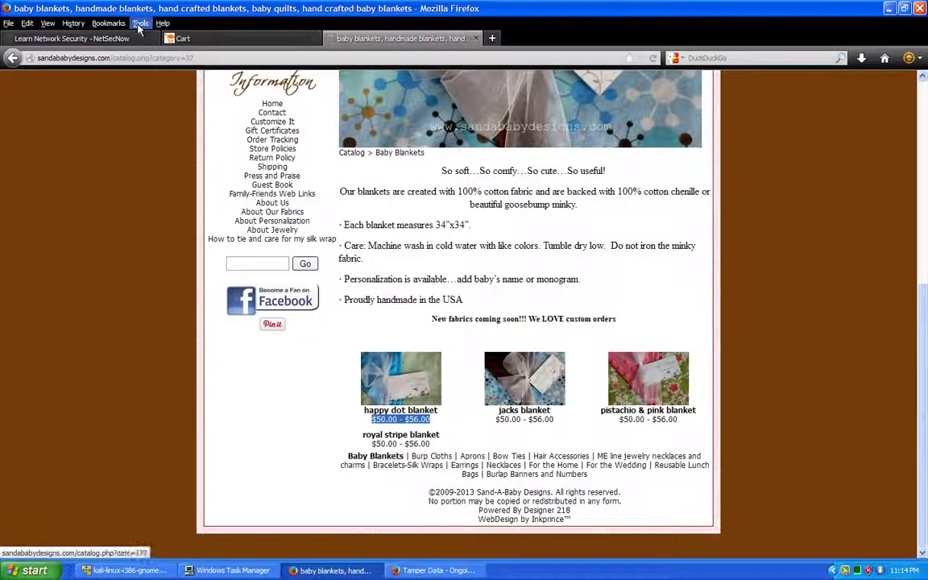
{"action": "left_click", "coordinate": [426, 570]}
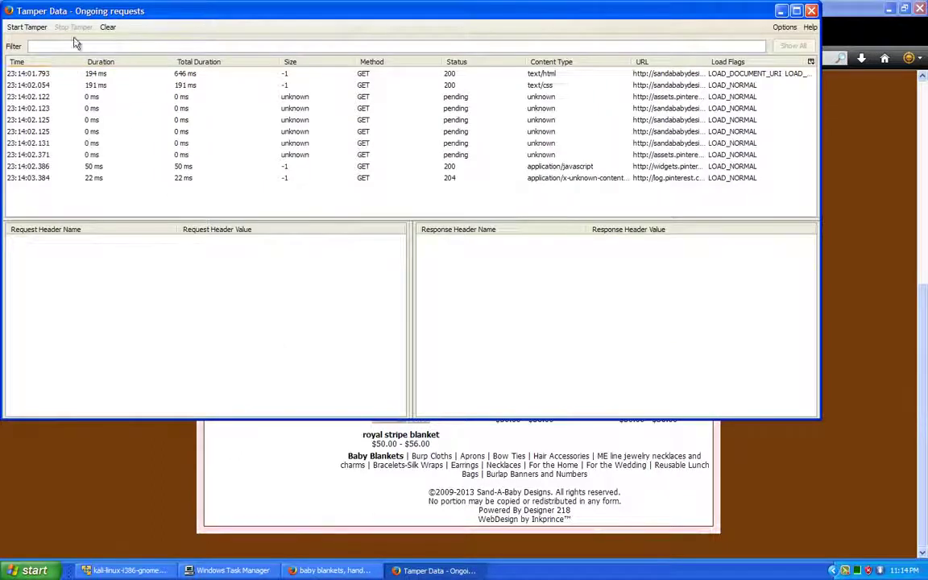
Clear captured requests, start tampering, and click the happy dot blanket to intercept its page request.
{"action": "left_click", "coordinate": [108, 27]}
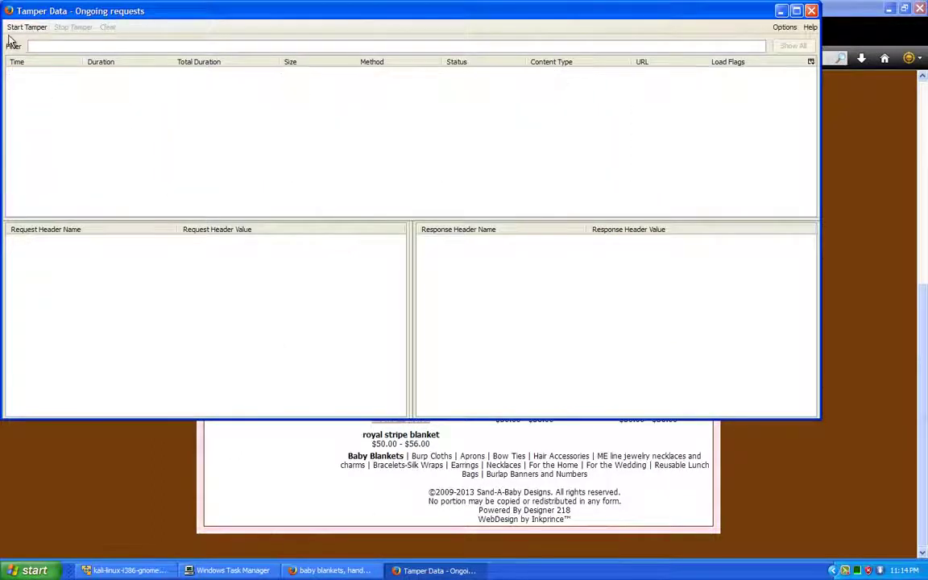
{"action": "left_click", "coordinate": [17, 27]}
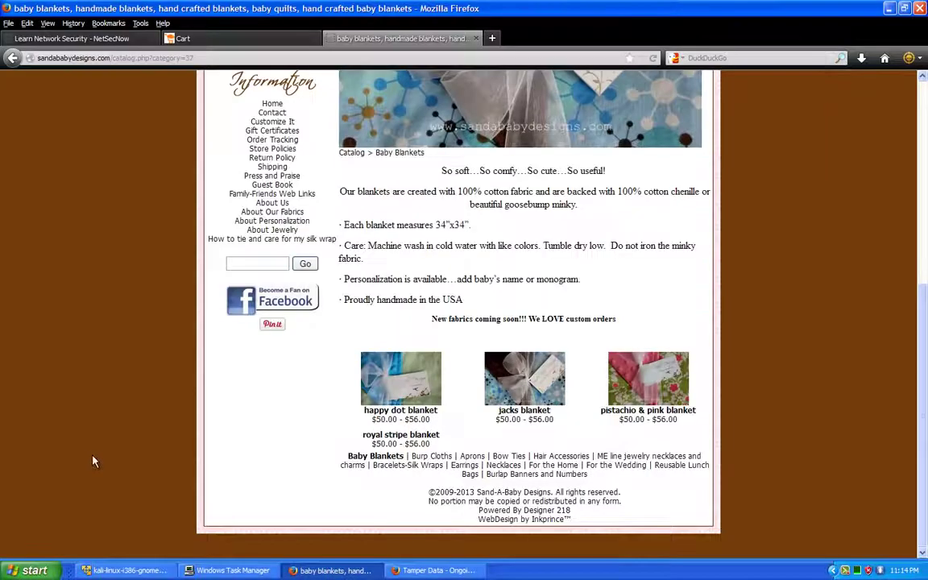
{"action": "left_click", "coordinate": [82, 423]}
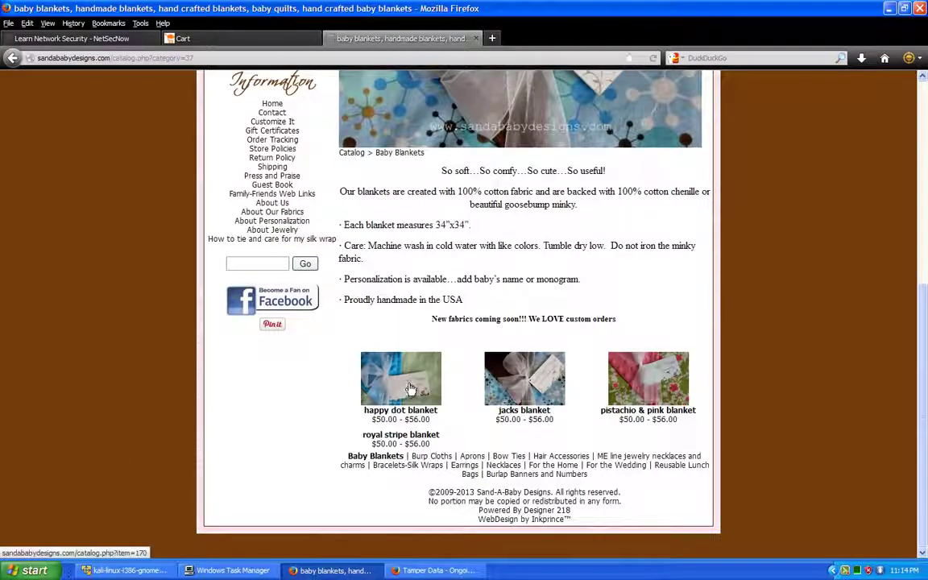
{"action": "left_click", "coordinate": [411, 389]}
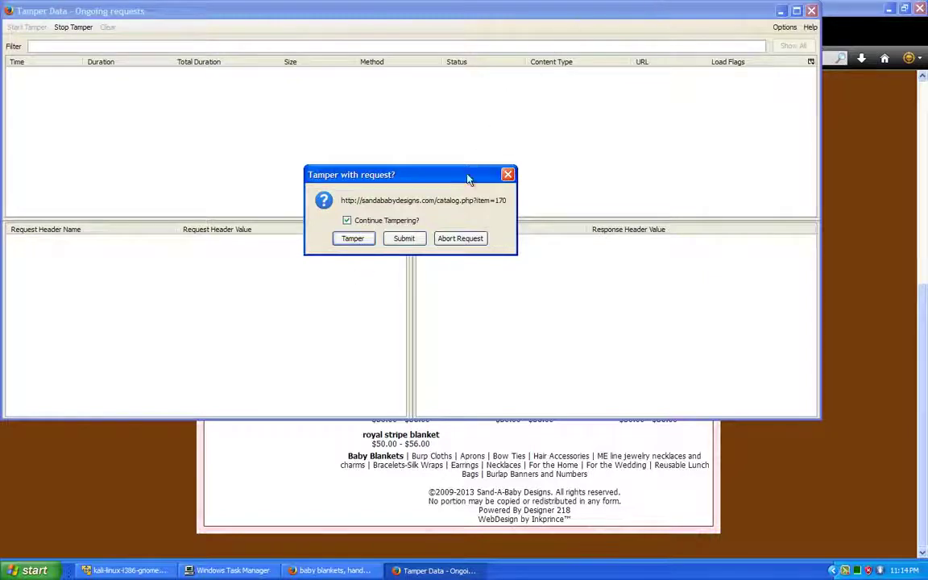
Inspect the catalog.php?item=170 request headers and send it unchanged.
{"action": "left_click", "coordinate": [355, 239]}
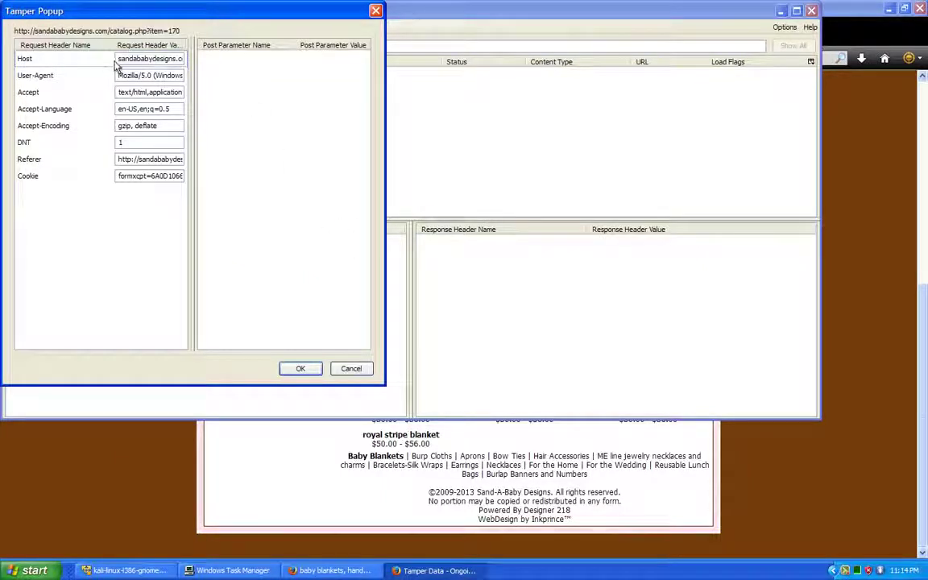
{"action": "left_click_drag", "start_coordinate": [118, 60], "coordinate": [215, 62]}
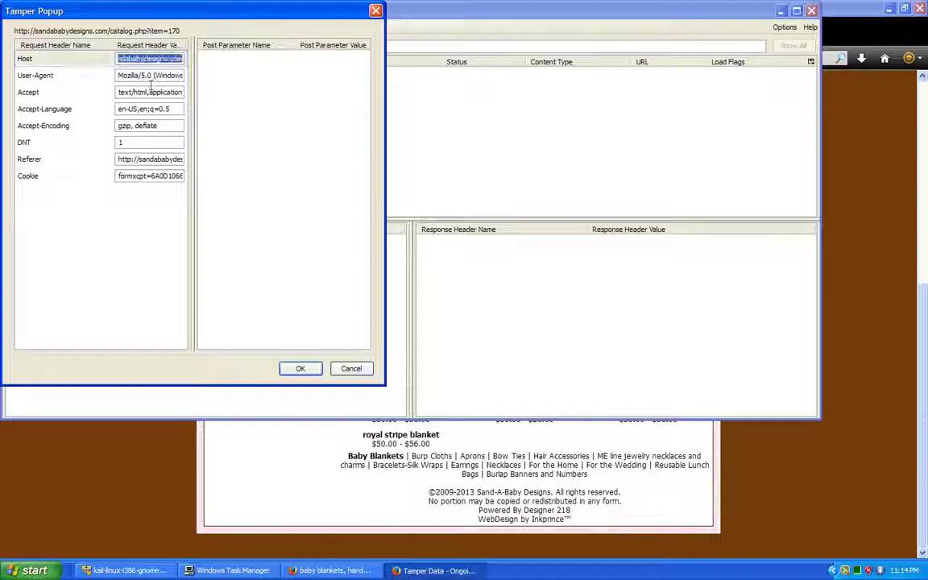
{"action": "left_click_drag", "start_coordinate": [127, 75], "coordinate": [147, 112]}
{"action": "left_click", "coordinate": [129, 109]}
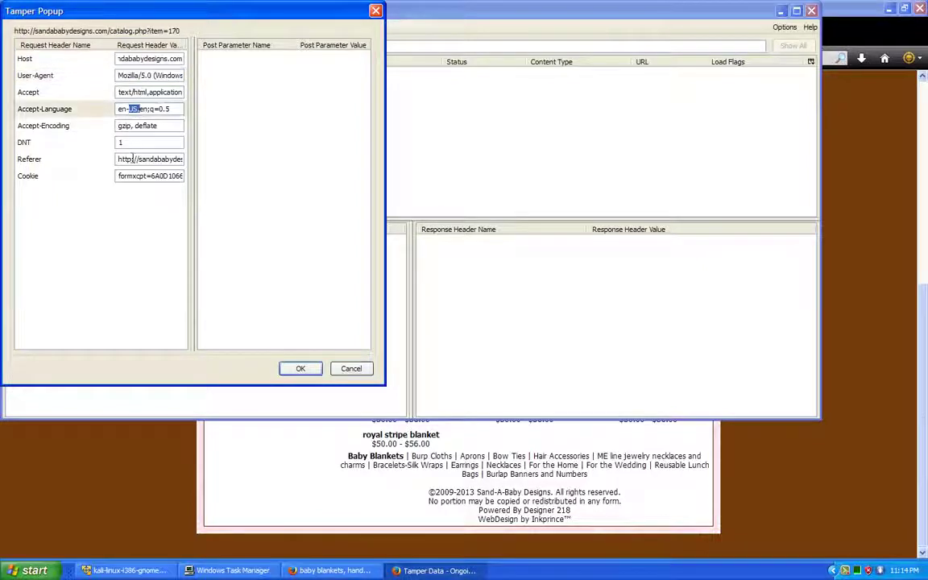
{"action": "left_click_drag", "start_coordinate": [120, 158], "coordinate": [216, 161]}
{"action": "left_click_drag", "start_coordinate": [120, 175], "coordinate": [210, 178]}
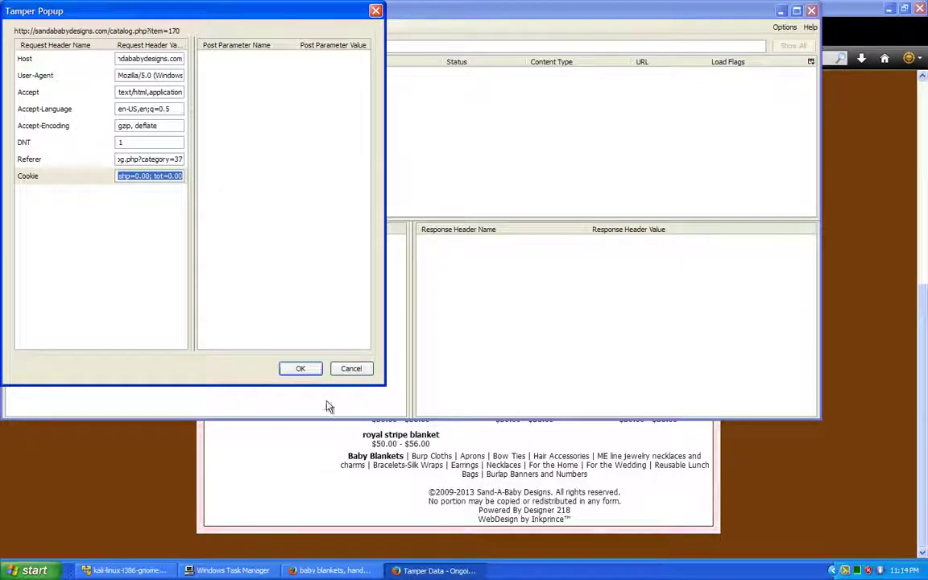
{"action": "left_click", "coordinate": [297, 369]}
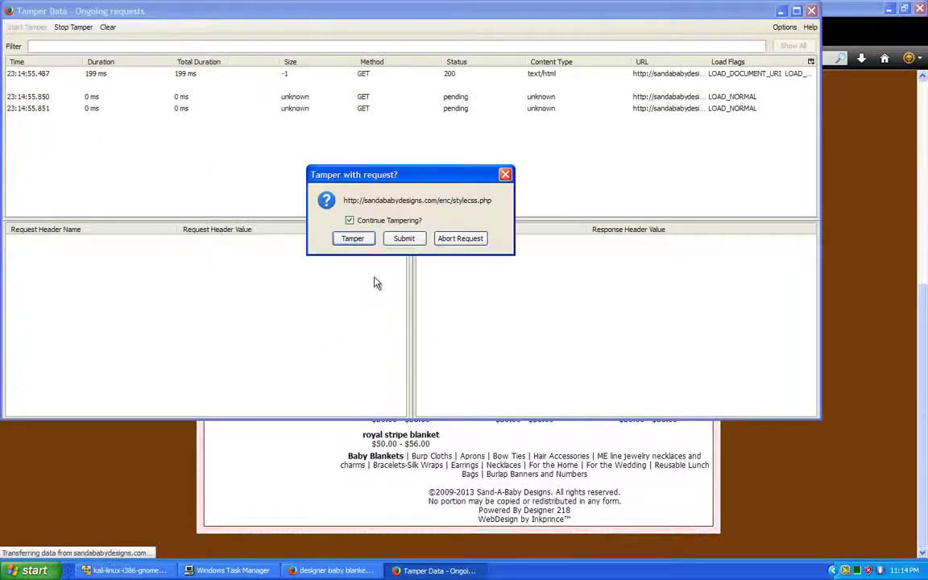
Pass the stylesheet request through unchanged and return to the blanket's product page.
{"action": "left_click", "coordinate": [365, 241]}
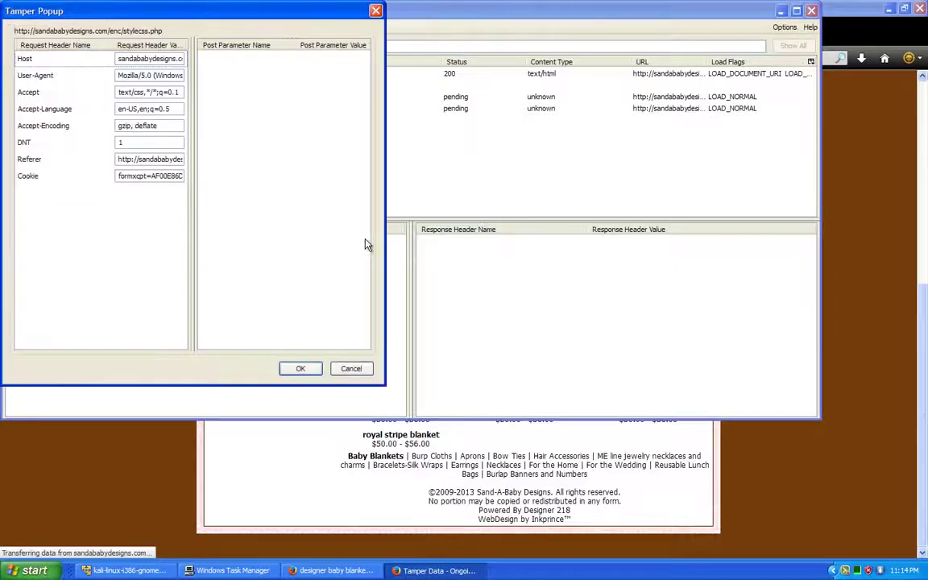
{"action": "left_click", "coordinate": [302, 369]}
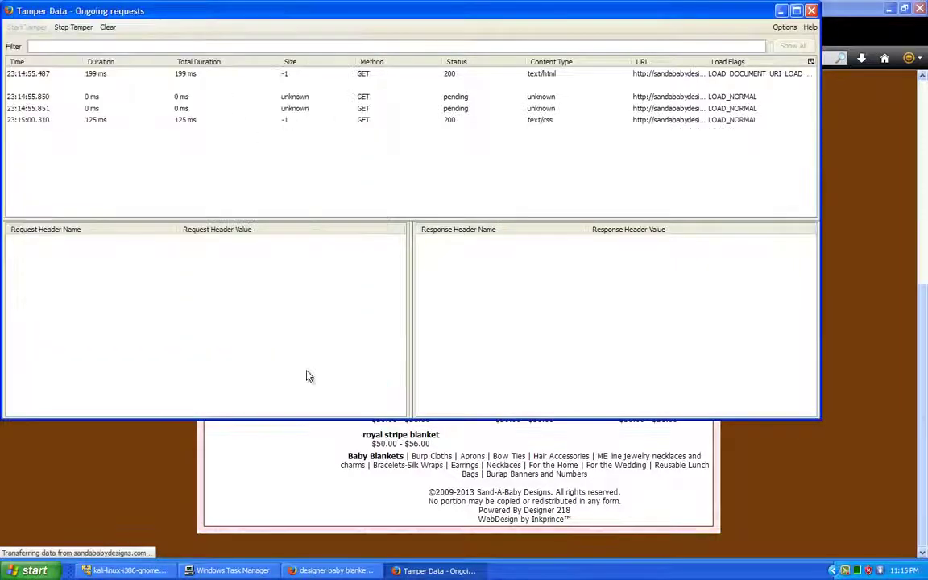
{"action": "left_click", "coordinate": [753, 467]}
{"action": "scroll", "coordinate": [753, 443], "scroll_direction": "down", "scroll_amount": 5}
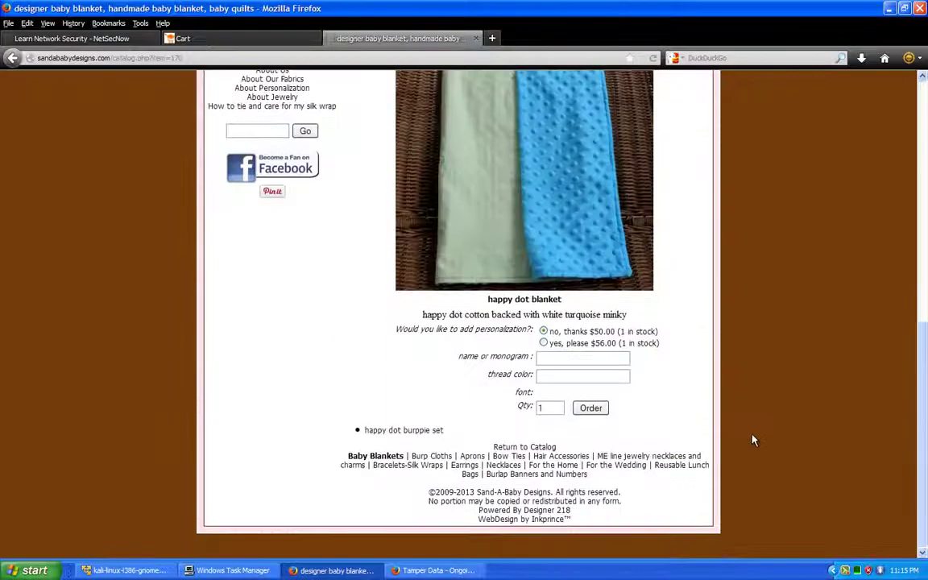
{"action": "scroll", "coordinate": [504, 329], "scroll_direction": "up", "scroll_amount": 5}
{"action": "scroll", "coordinate": [564, 371], "scroll_direction": "down", "scroll_amount": 5}
Order the blanket, review the order.php POST at 50.00, let it through, and cancel the cart request.
{"action": "left_click", "coordinate": [590, 411]}
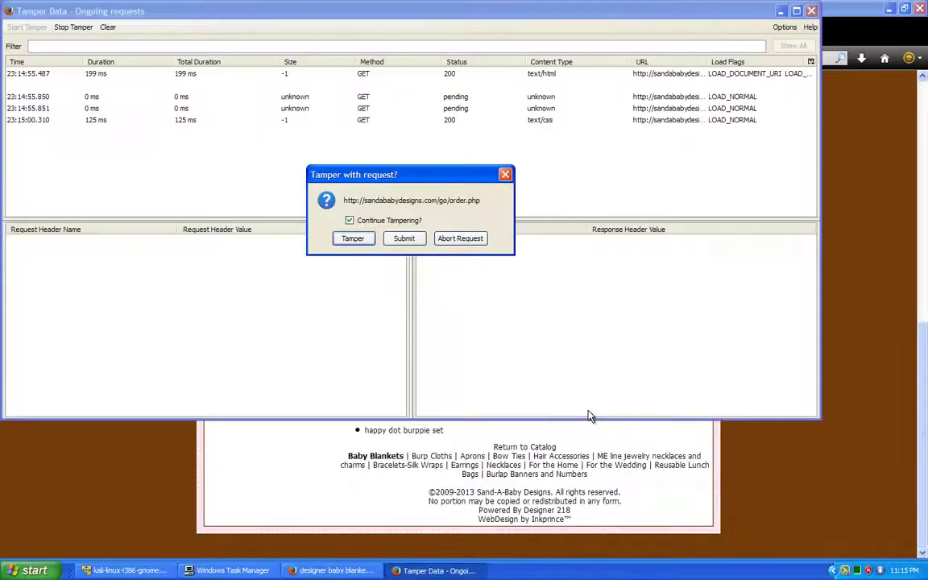
{"action": "left_click", "coordinate": [367, 242]}
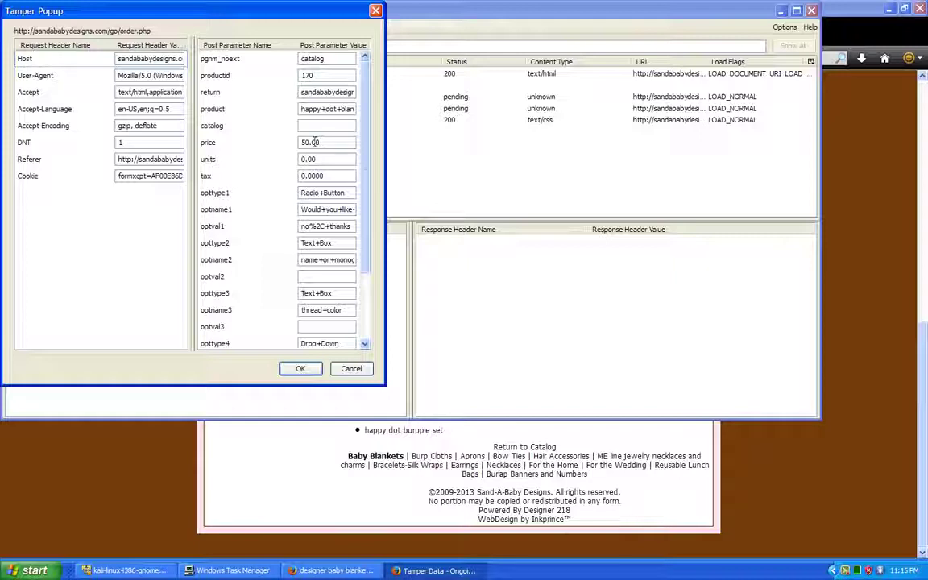
{"action": "left_click", "coordinate": [351, 368]}
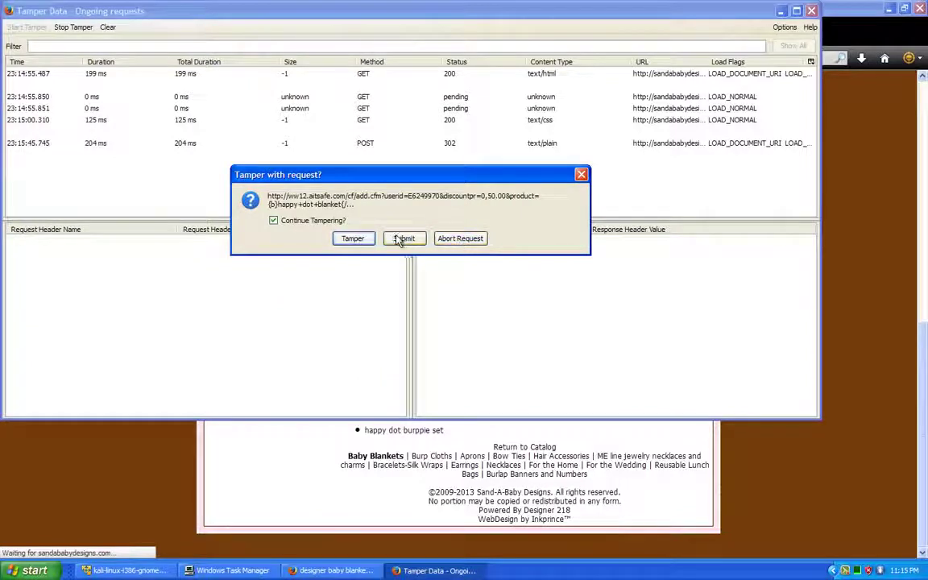
{"action": "left_click", "coordinate": [450, 240]}
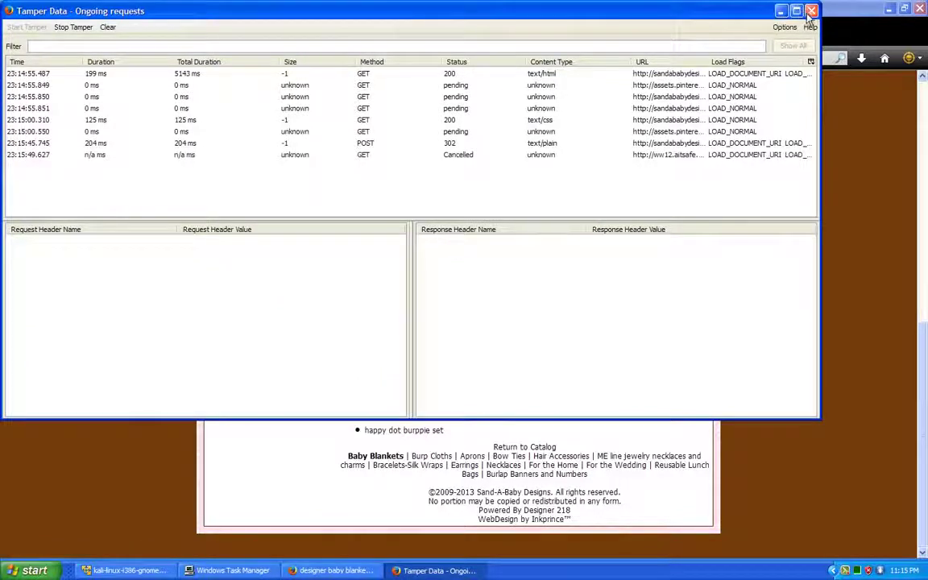
Stop tampering, clear the list, close Tamper Data, and order the blanket again.
{"action": "left_click", "coordinate": [74, 27]}
{"action": "left_click", "coordinate": [108, 28]}
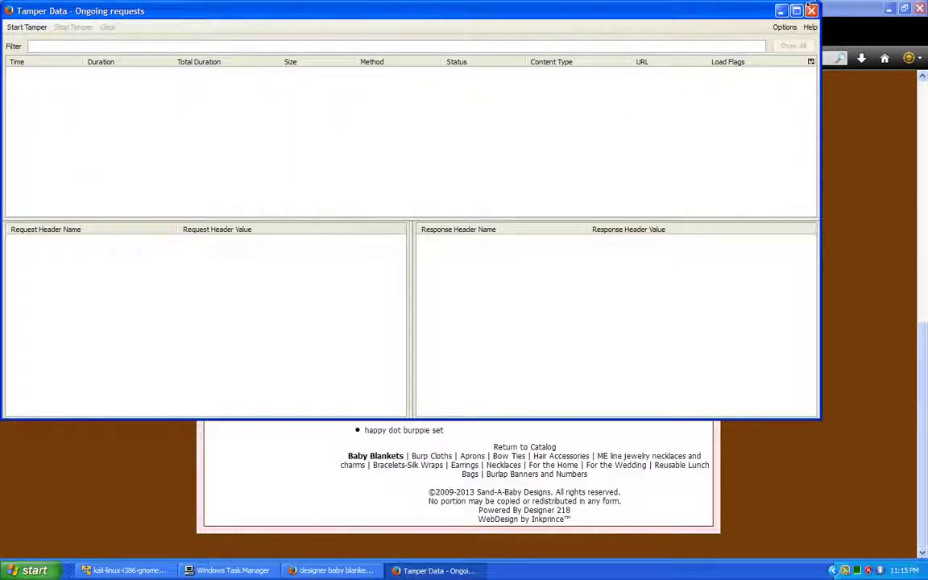
{"action": "left_click", "coordinate": [811, 9]}
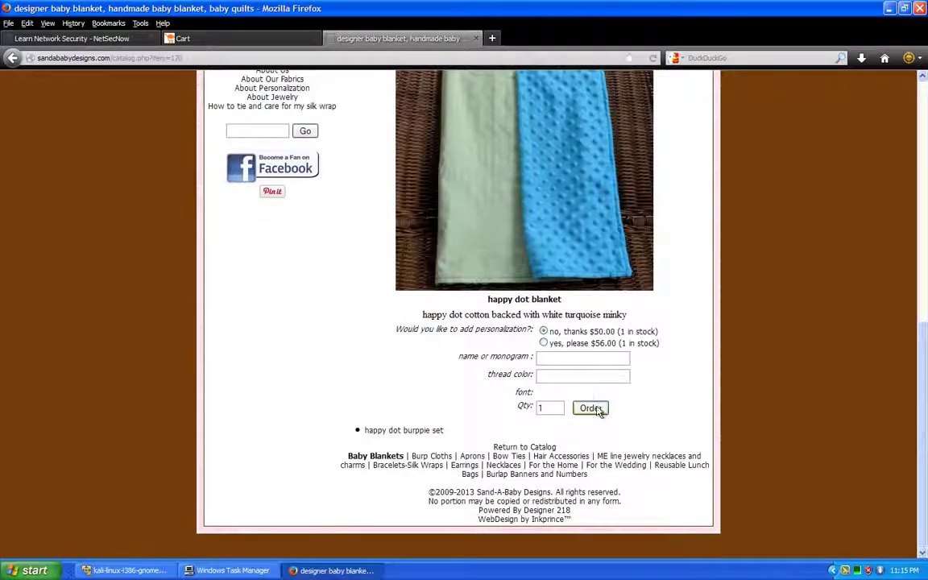
{"action": "left_click", "coordinate": [596, 410]}
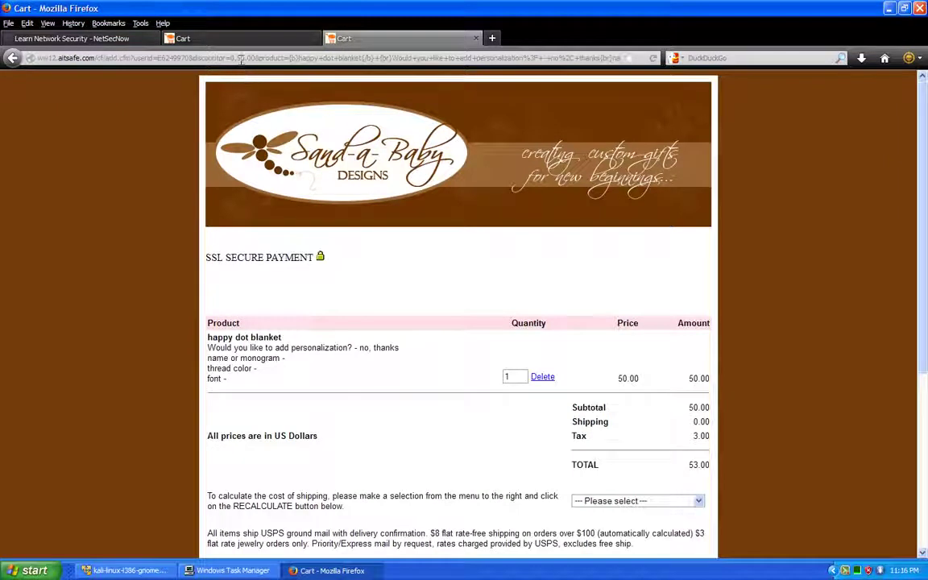
Edit the discountpr value in the cart address and reload; the blanket still shows 50.00.
{"action": "left_click_drag", "start_coordinate": [202, 58], "coordinate": [218, 58]}
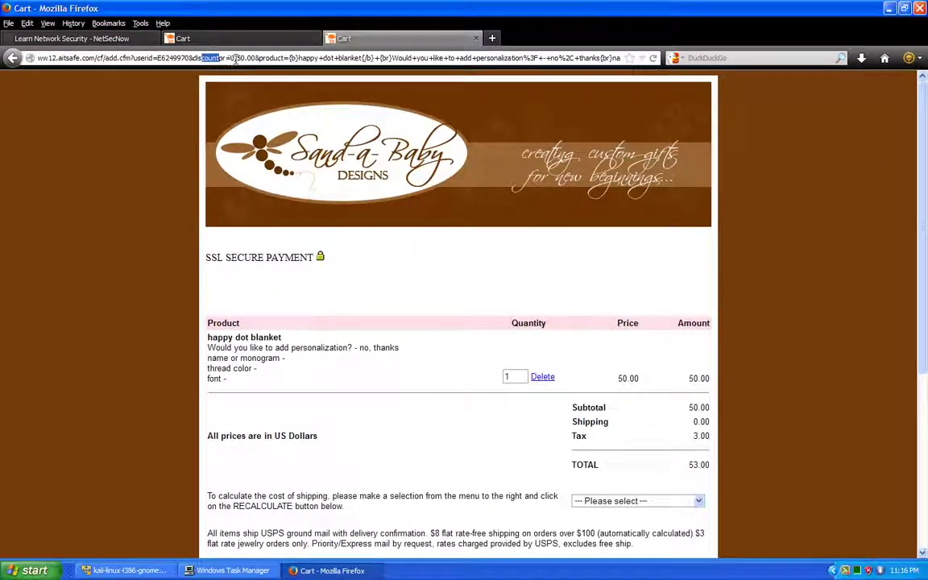
{"action": "left_click_drag", "start_coordinate": [236, 58], "coordinate": [255, 58]}
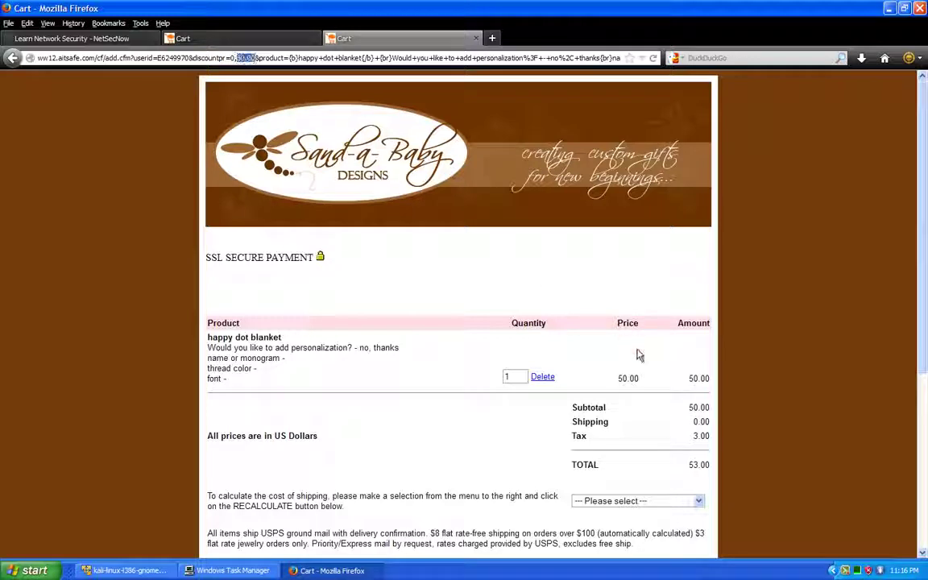
{"action": "double_click", "coordinate": [694, 379]}
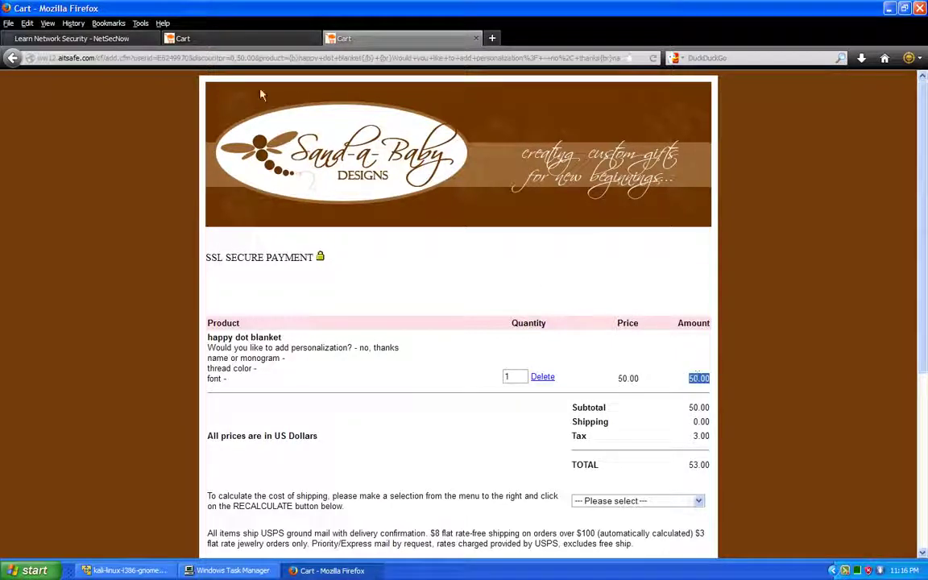
{"action": "left_click", "coordinate": [248, 58]}
{"action": "left_click", "coordinate": [222, 58]}
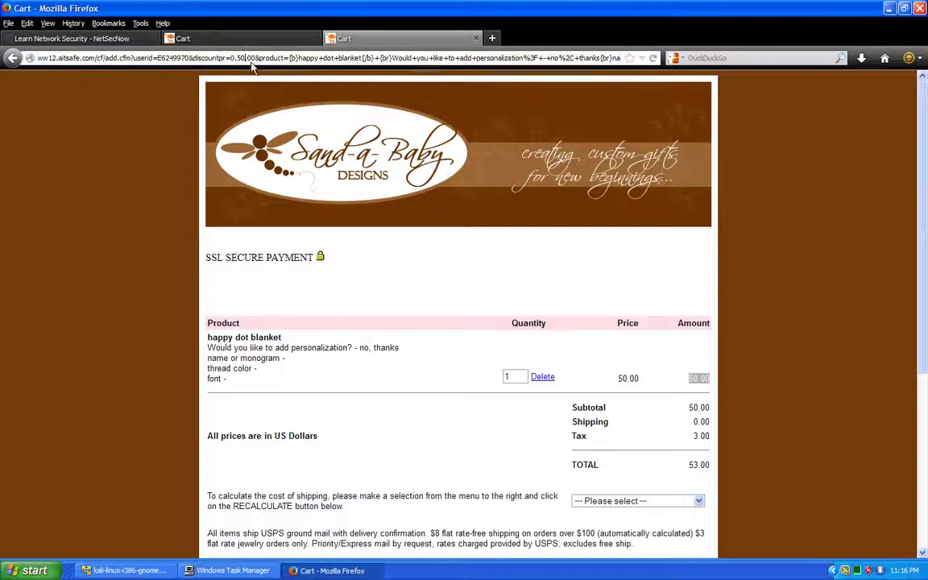
{"action": "key", "text": "BackSpace"}
{"action": "key", "text": "BackSpace"}
{"action": "key", "text": "Return"}
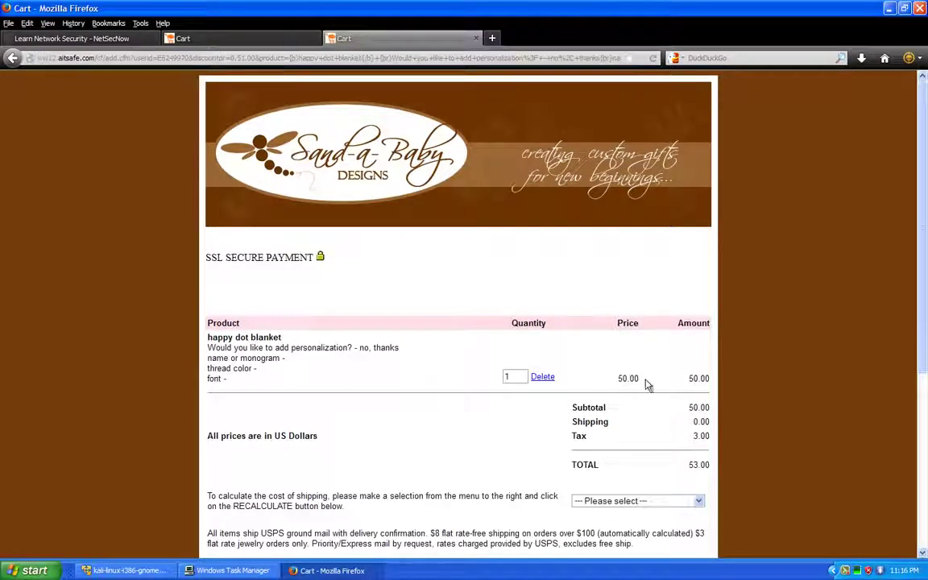
{"action": "double_click", "coordinate": [708, 381]}
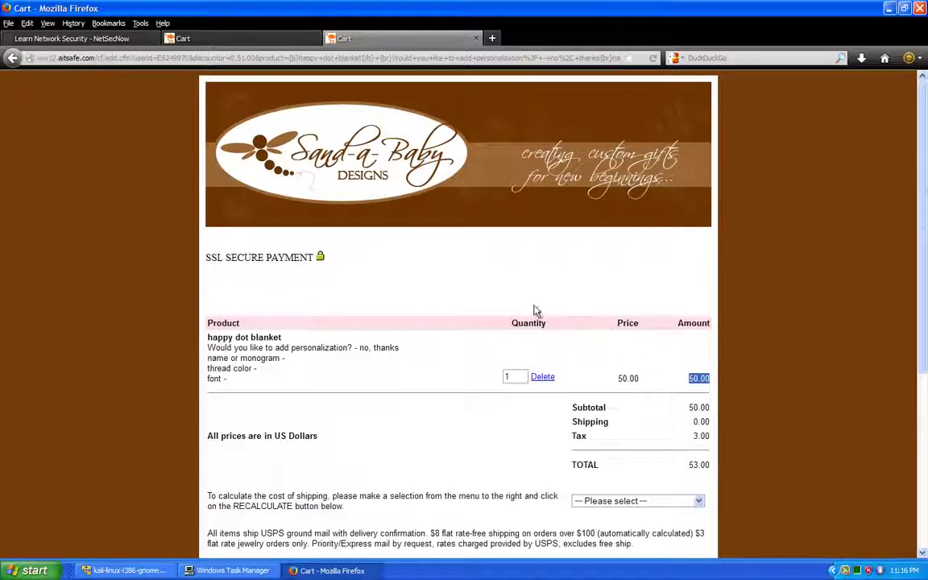
Remove the blanket from the cart and return to its product page.
{"action": "left_click", "coordinate": [544, 378]}
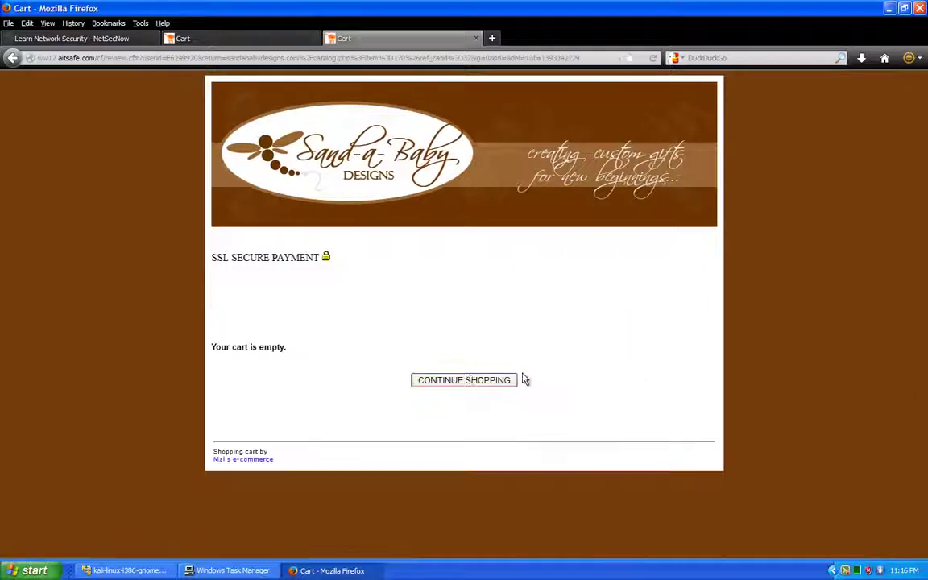
{"action": "left_click", "coordinate": [425, 382]}
{"action": "scroll", "coordinate": [392, 368], "scroll_direction": "down", "scroll_amount": 5}
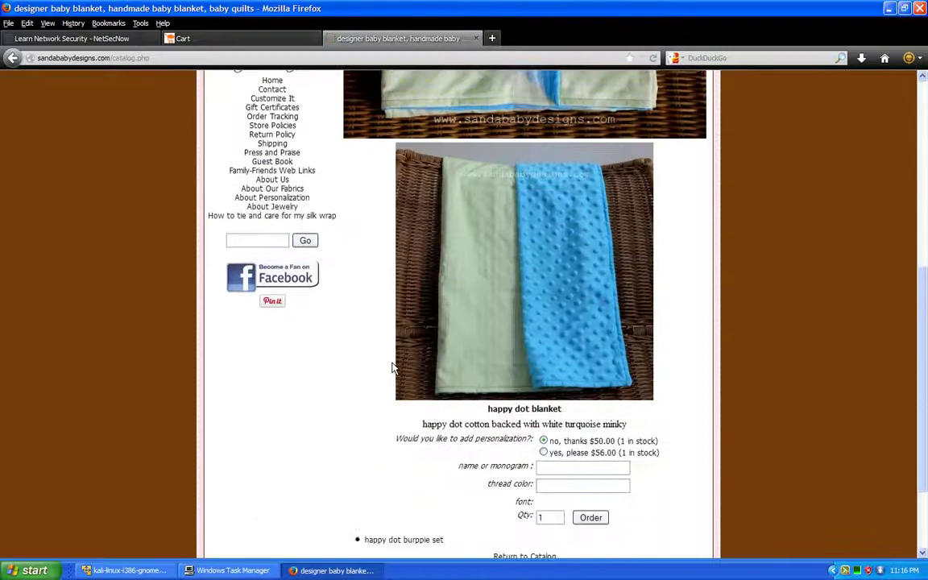
{"action": "scroll", "coordinate": [392, 369], "scroll_direction": "down", "scroll_amount": 3}
{"action": "scroll", "coordinate": [544, 369], "scroll_direction": "up", "scroll_amount": 1}
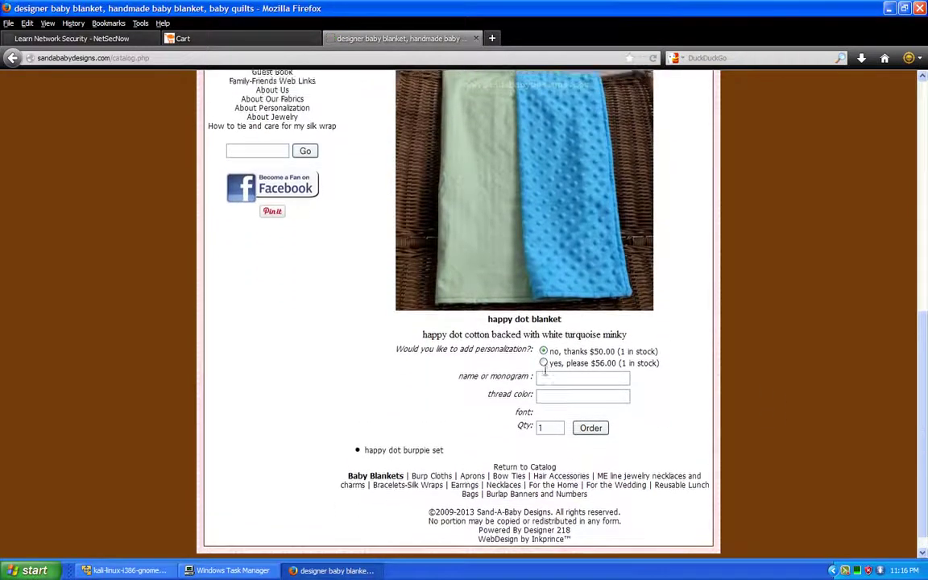
{"action": "scroll", "coordinate": [545, 369], "scroll_direction": "up", "scroll_amount": 3}
Reopen Tamper Data from Tools and start tampering again.
{"action": "left_click", "coordinate": [140, 23]}
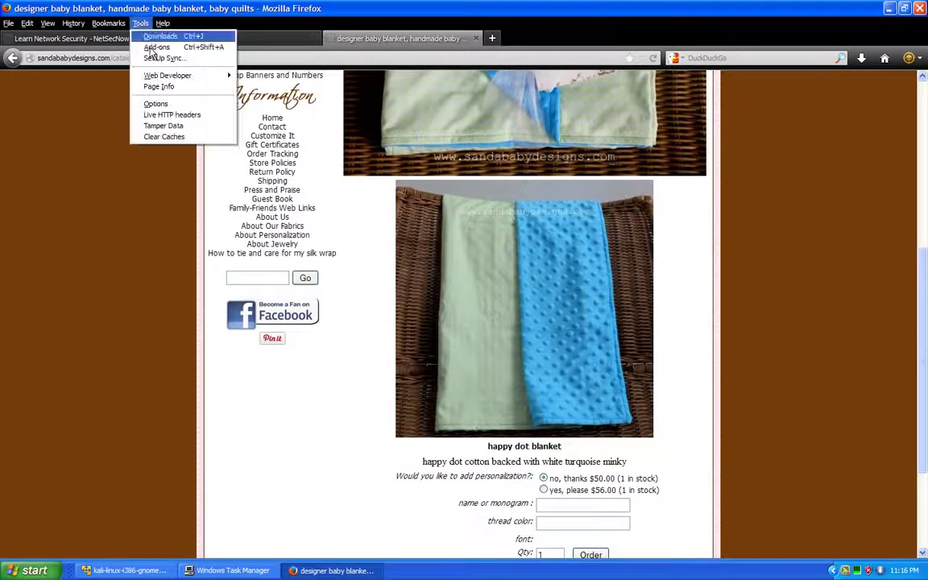
{"action": "left_click", "coordinate": [175, 126]}
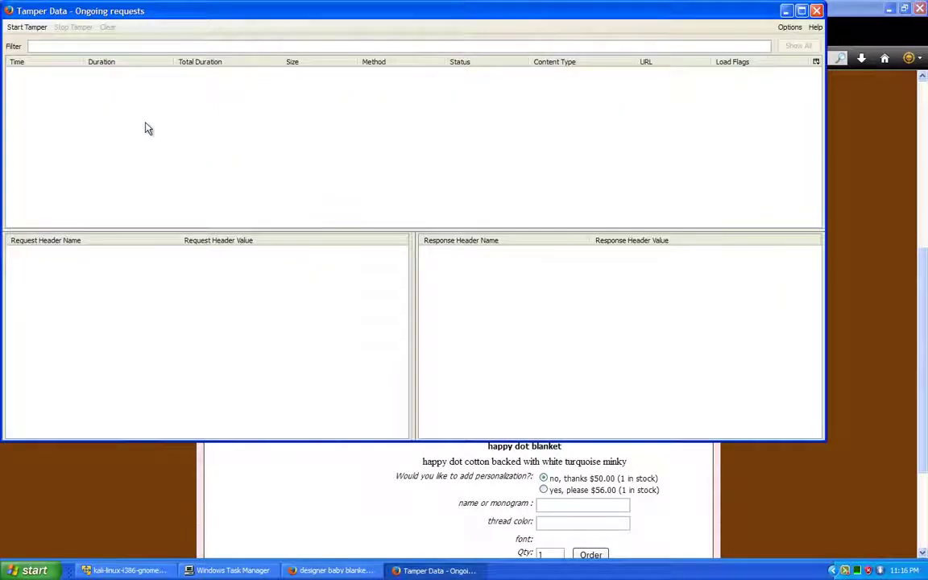
{"action": "left_click", "coordinate": [17, 29]}
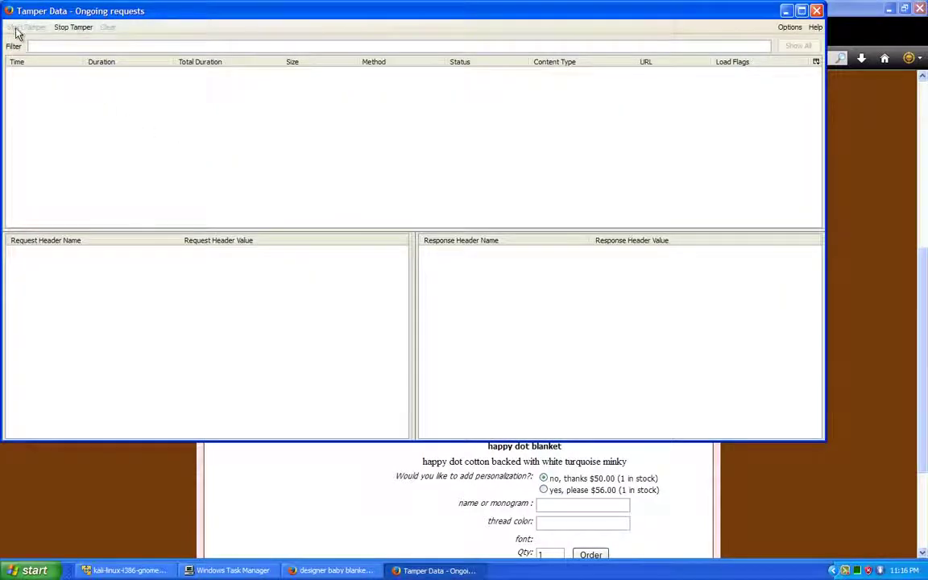
{"action": "left_click", "coordinate": [797, 512]}
{"action": "scroll", "coordinate": [797, 512], "scroll_direction": "down", "scroll_amount": 3}
Order the blanket and change the intercepted price parameter from 50.00 to 10.00.
{"action": "left_click", "coordinate": [594, 410]}
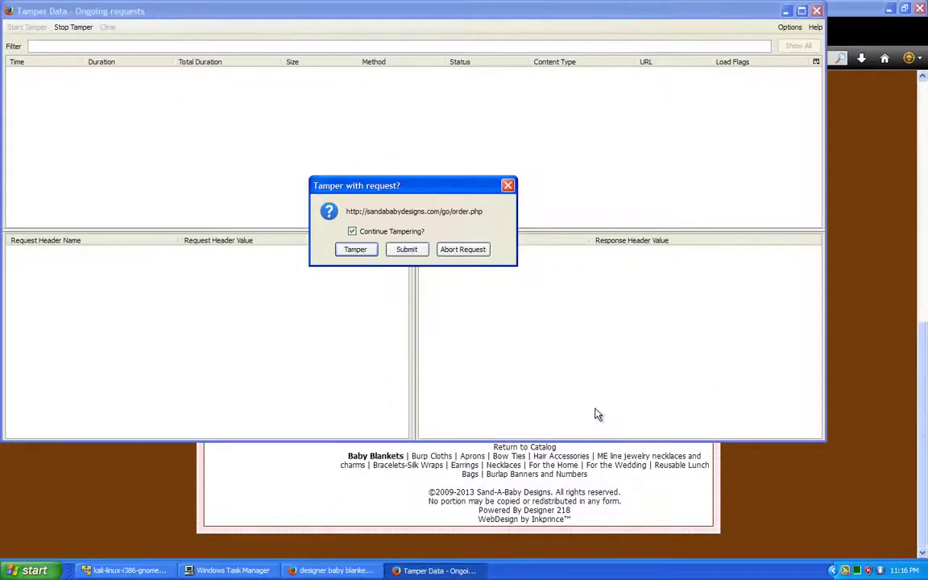
{"action": "left_click", "coordinate": [359, 251]}
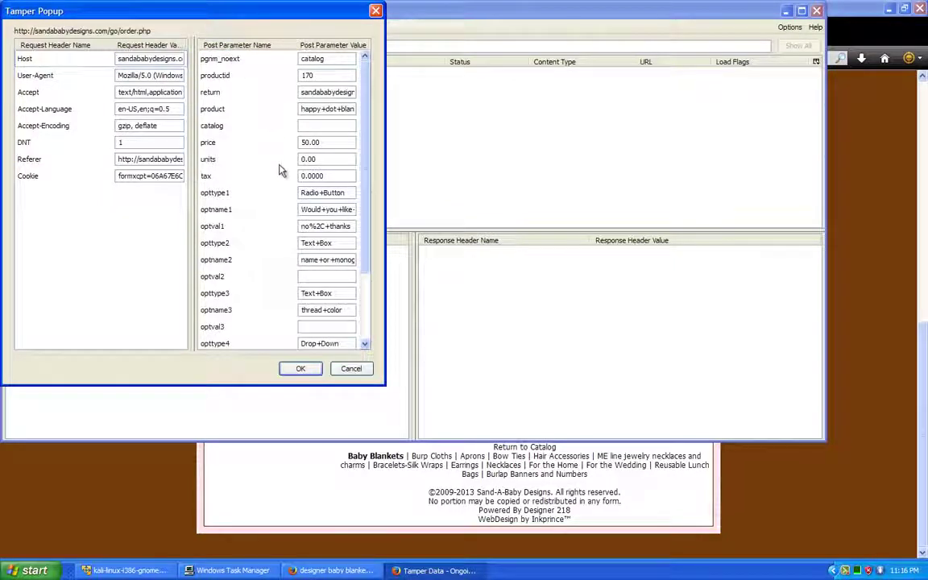
{"action": "left_click", "coordinate": [307, 142]}
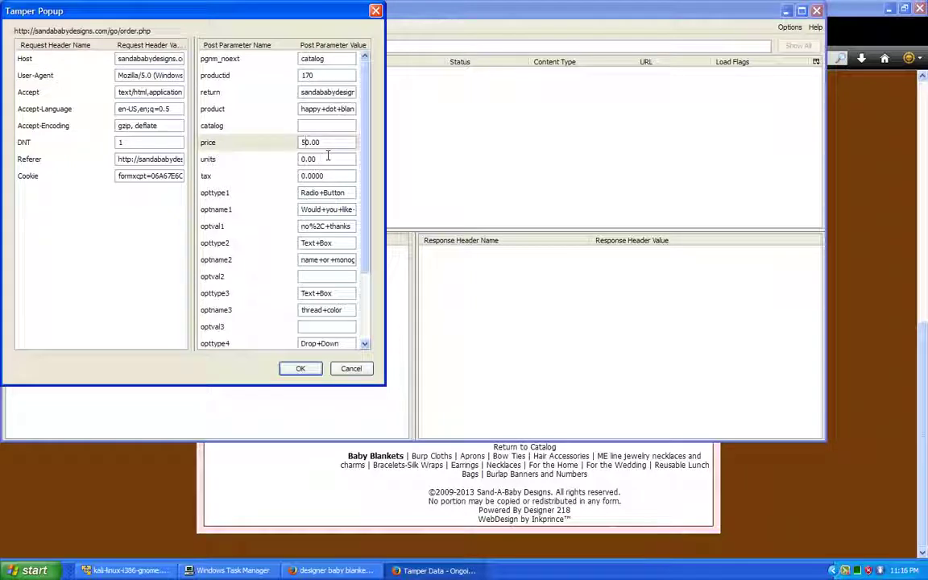
{"action": "key", "text": "BackSpace"}
{"action": "type", "text": "1"}
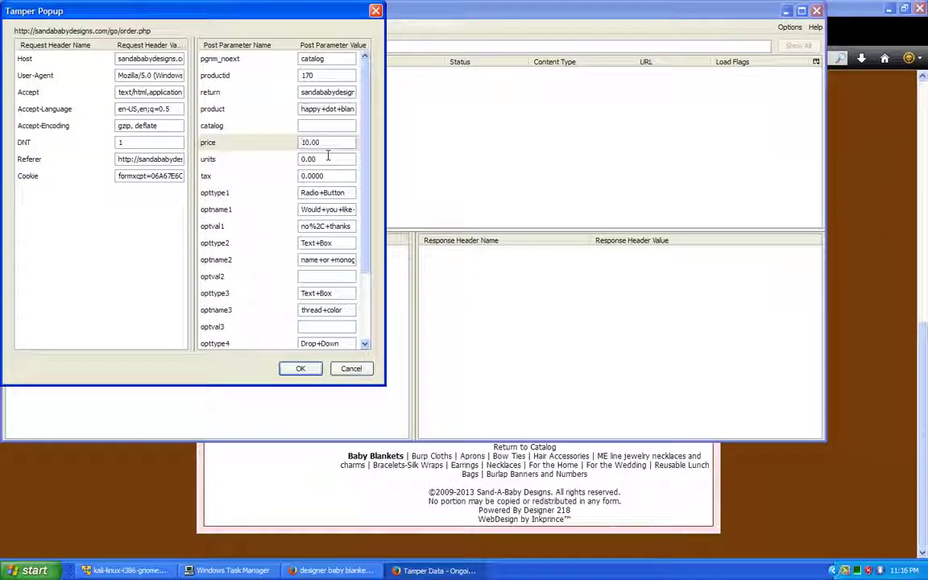
{"action": "left_click", "coordinate": [343, 145]}
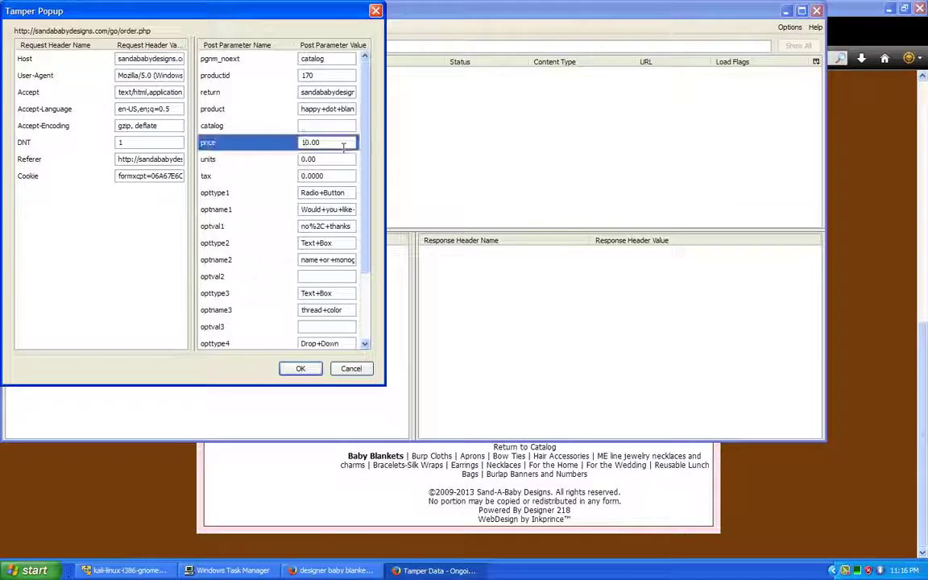
{"action": "left_click", "coordinate": [304, 177]}
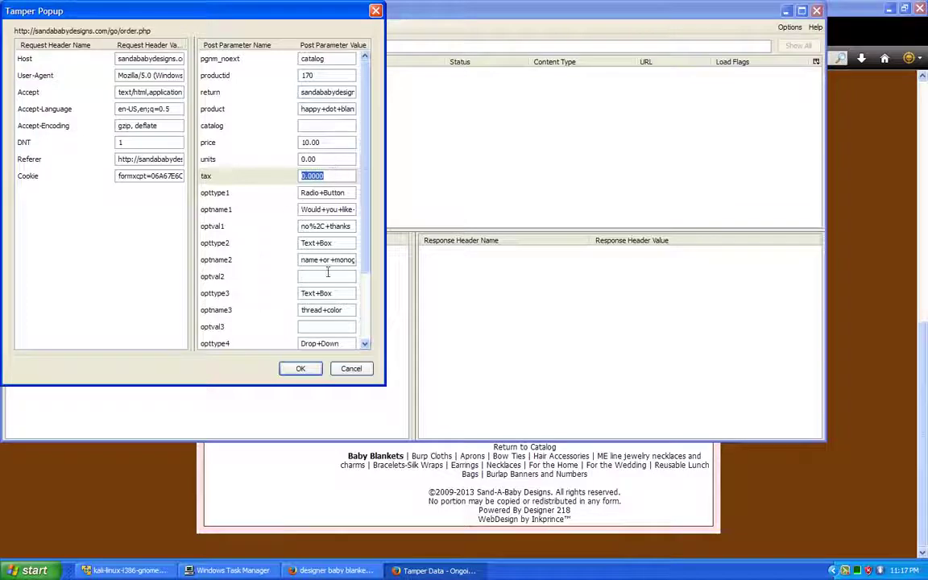
Submit the 10.00 order request and let the cart request through unchanged.
{"action": "left_click", "coordinate": [291, 368]}
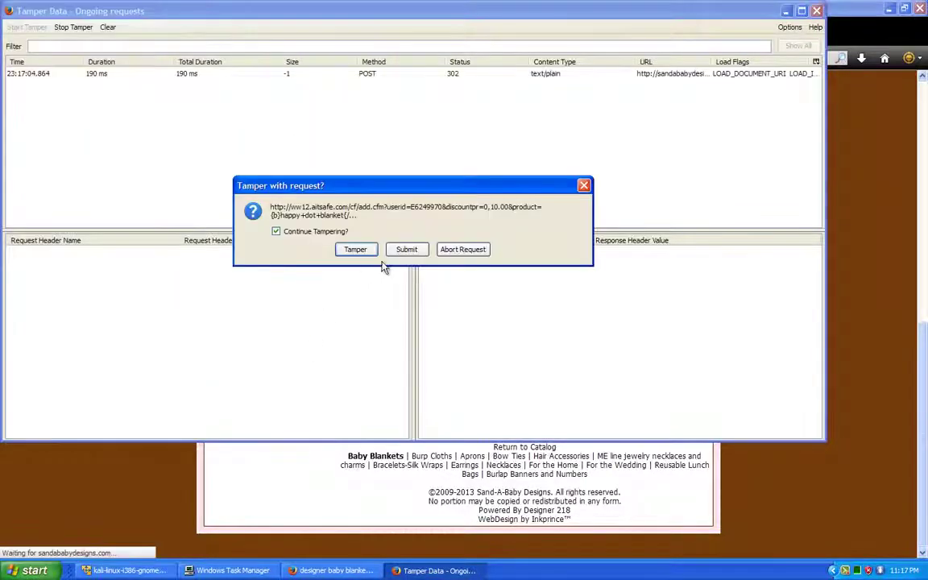
{"action": "left_click", "coordinate": [404, 251]}
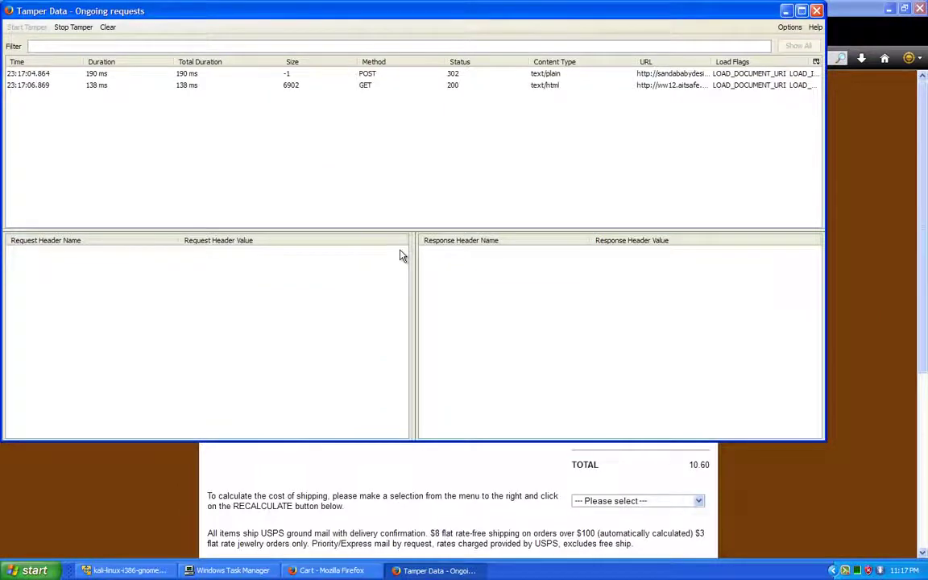
{"action": "left_click", "coordinate": [761, 487]}
{"action": "scroll", "coordinate": [758, 383], "scroll_direction": "down", "scroll_amount": 3}
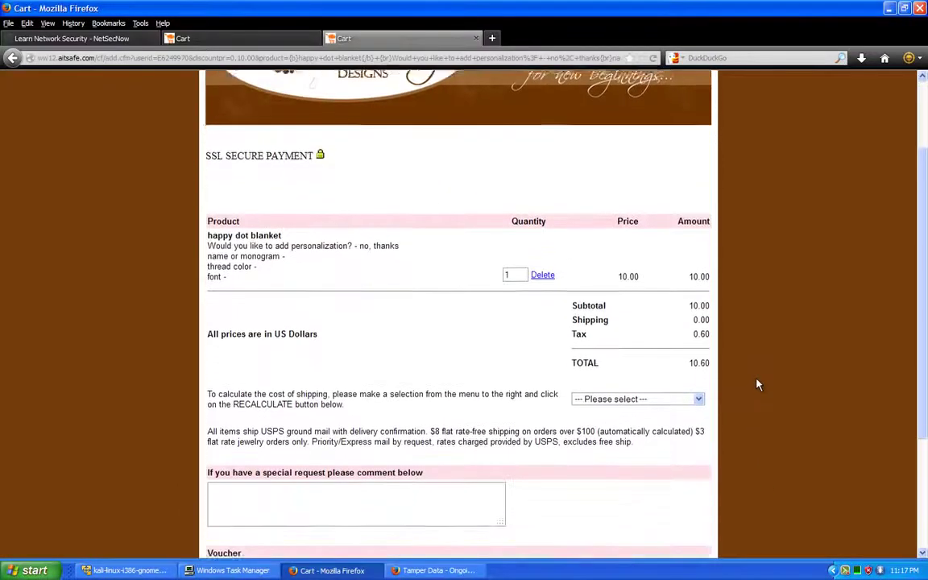
{"action": "scroll", "coordinate": [758, 383], "scroll_direction": "down", "scroll_amount": 1}
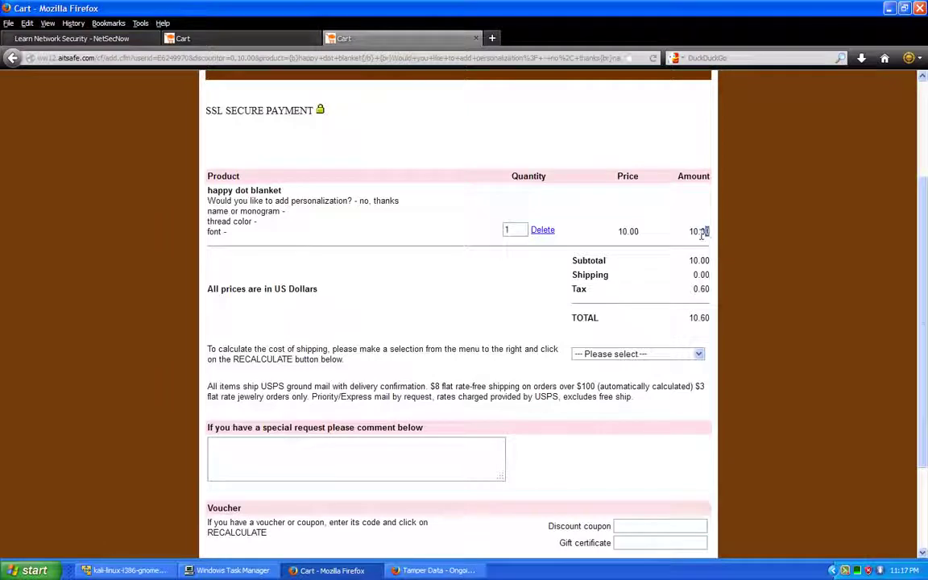
Check that the cart shows the blanket at 10.00 with a 10.60 total.
{"action": "left_click_drag", "start_coordinate": [709, 231], "coordinate": [692, 232]}
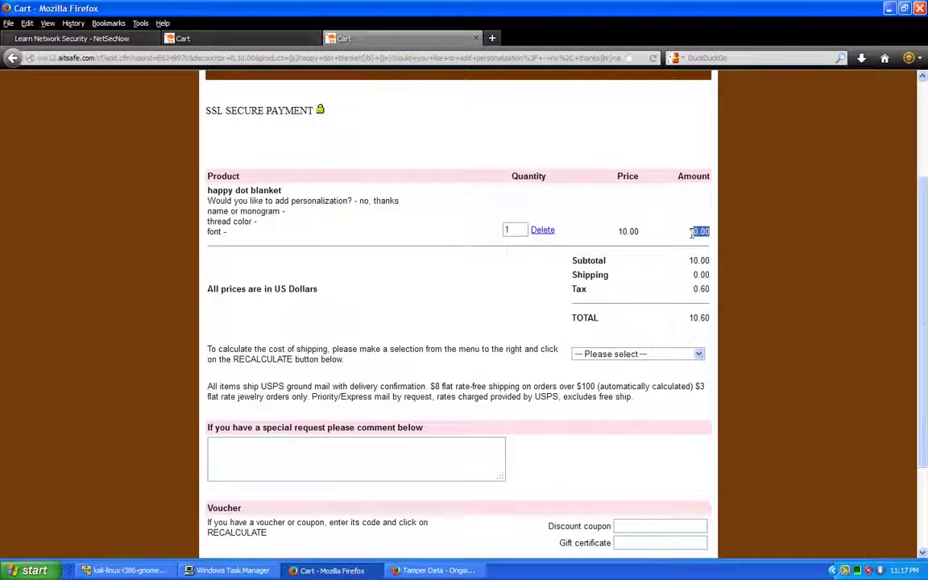
{"action": "left_click", "coordinate": [708, 332]}
{"action": "mouse_move", "coordinate": [710, 317]}
{"action": "left_mouse_down"}
{"action": "mouse_move", "coordinate": [698, 317]}
{"action": "mouse_move", "coordinate": [697, 289]}
{"action": "left_mouse_up"}
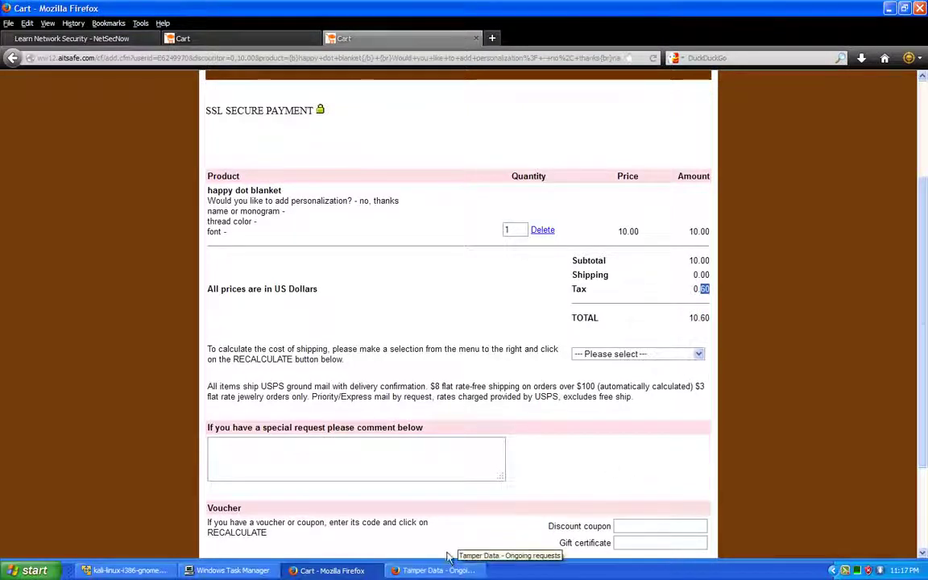
{"action": "scroll", "coordinate": [465, 273], "scroll_direction": "down", "scroll_amount": 3}
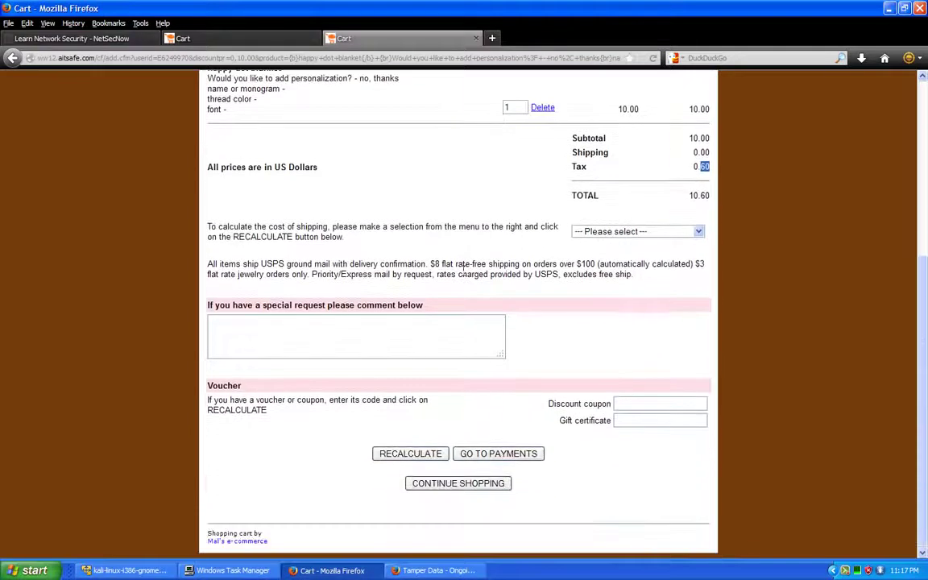
{"action": "scroll", "coordinate": [464, 270], "scroll_direction": "up", "scroll_amount": 2}
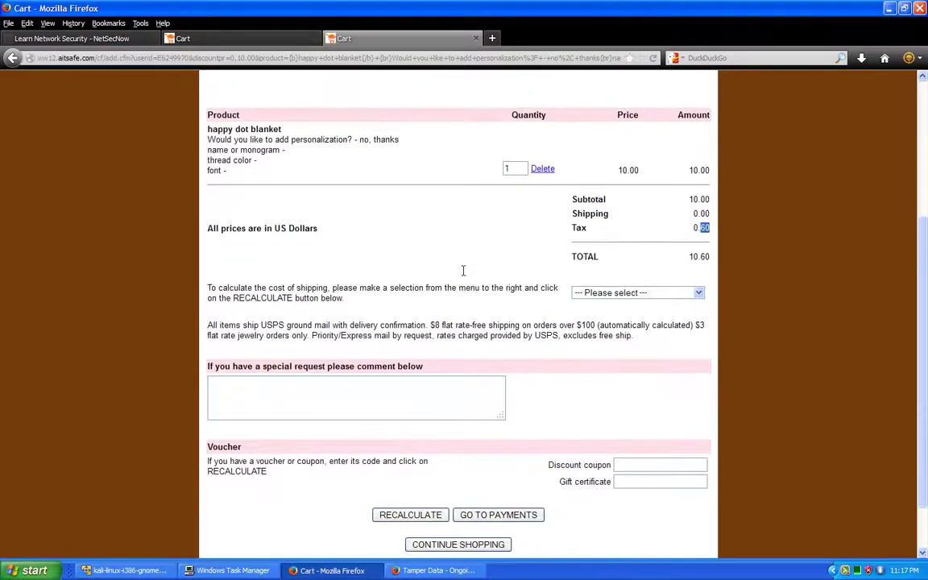
{"action": "scroll", "coordinate": [462, 269], "scroll_direction": "down", "scroll_amount": 2}
Go to payments, choose a shipping method, and pass the shipping and payment requests unchanged.
{"action": "left_click", "coordinate": [511, 461]}
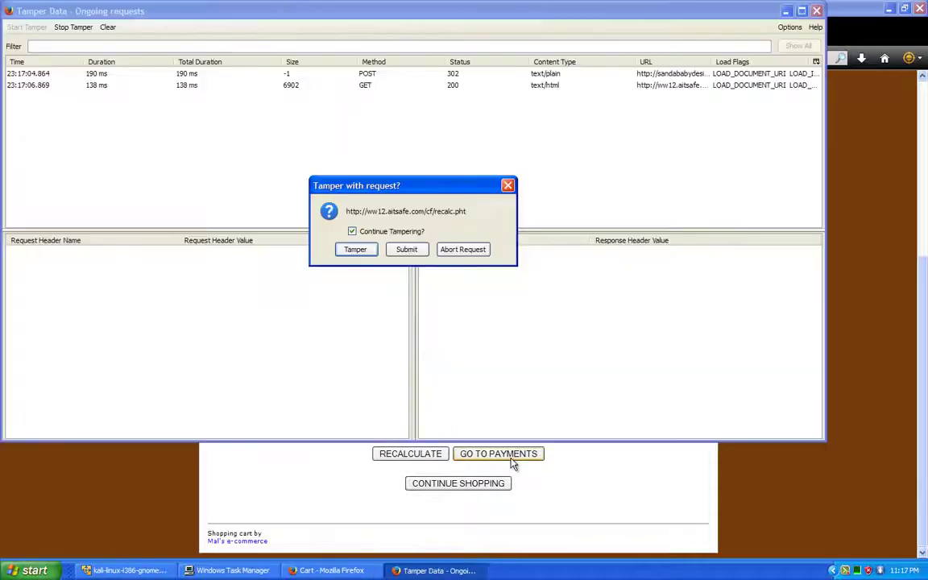
{"action": "left_click", "coordinate": [405, 249]}
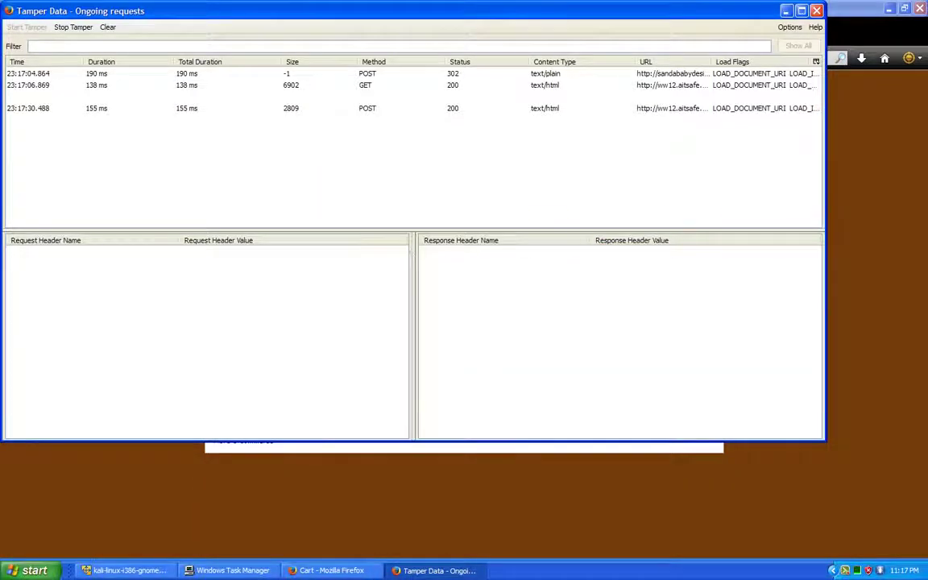
{"action": "left_click", "coordinate": [786, 11]}
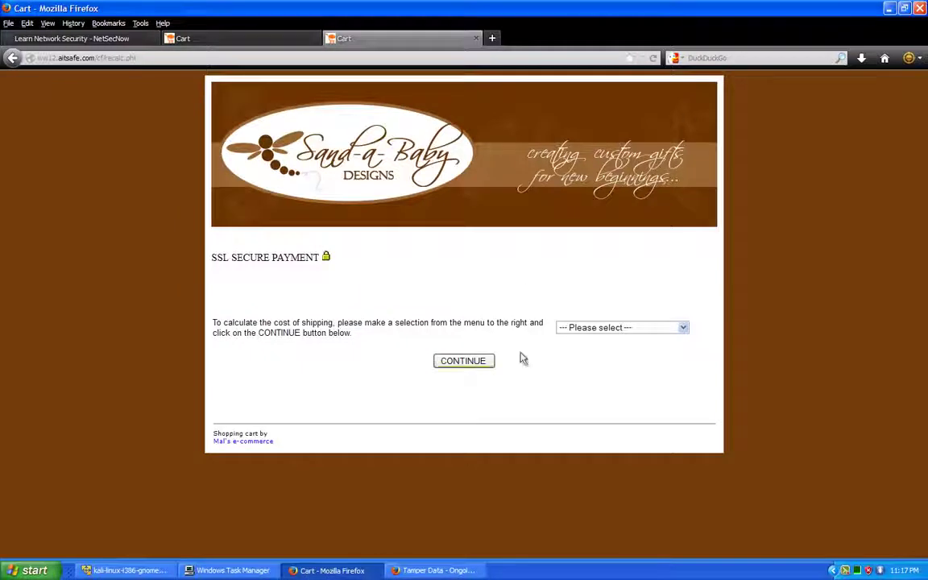
{"action": "left_click", "coordinate": [606, 327]}
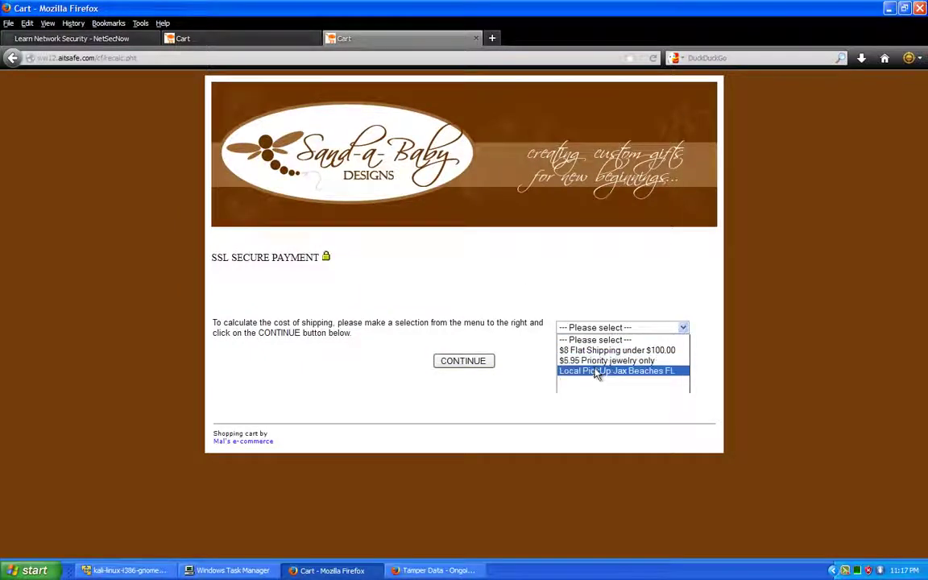
{"action": "left_click", "coordinate": [593, 364]}
{"action": "left_click", "coordinate": [481, 362]}
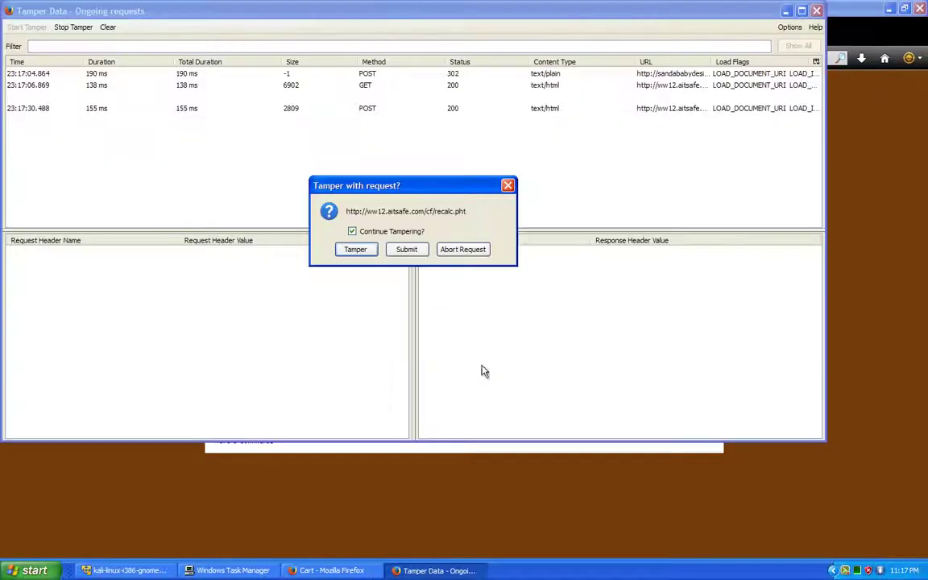
{"action": "left_click", "coordinate": [406, 249]}
{"action": "left_click", "coordinate": [406, 251]}
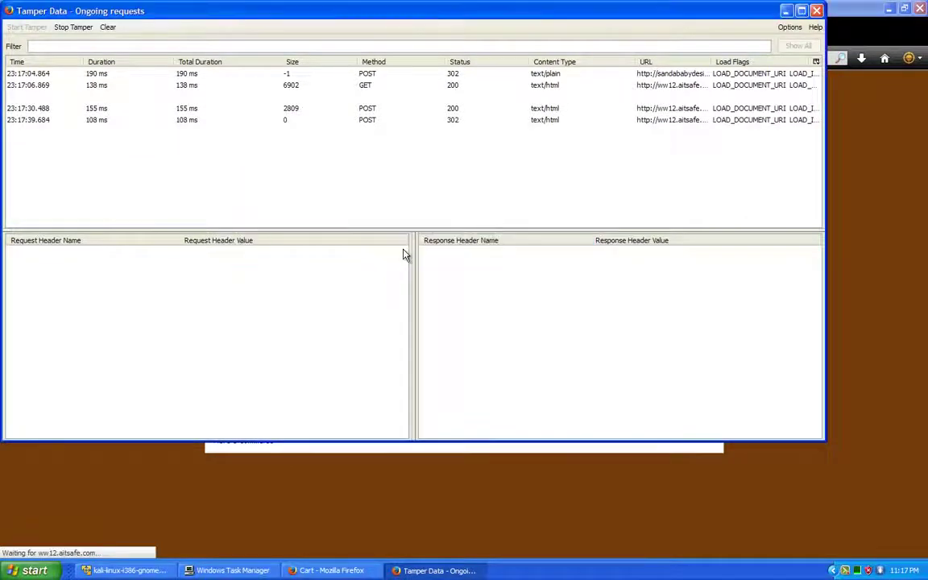
Review the SSL secure payment page: blanket 10.00, shipping 3.00, tax 0.60, total 13.60.
{"action": "left_click", "coordinate": [866, 303]}
{"action": "scroll", "coordinate": [700, 249], "scroll_direction": "down", "scroll_amount": 3}
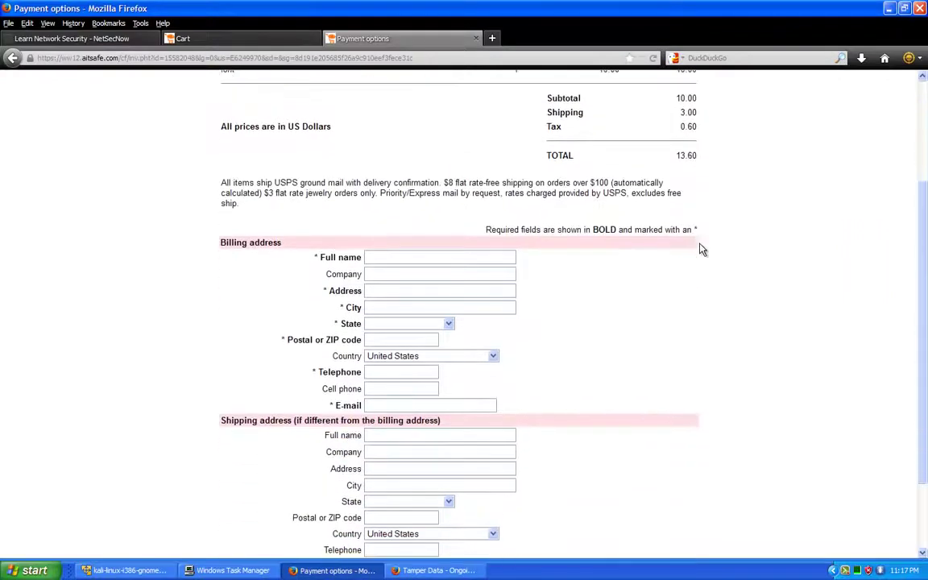
{"action": "scroll", "coordinate": [700, 248], "scroll_direction": "up", "scroll_amount": 3}
{"action": "scroll", "coordinate": [516, 266], "scroll_direction": "down", "scroll_amount": 3}
{"action": "scroll", "coordinate": [479, 287], "scroll_direction": "down", "scroll_amount": 3}
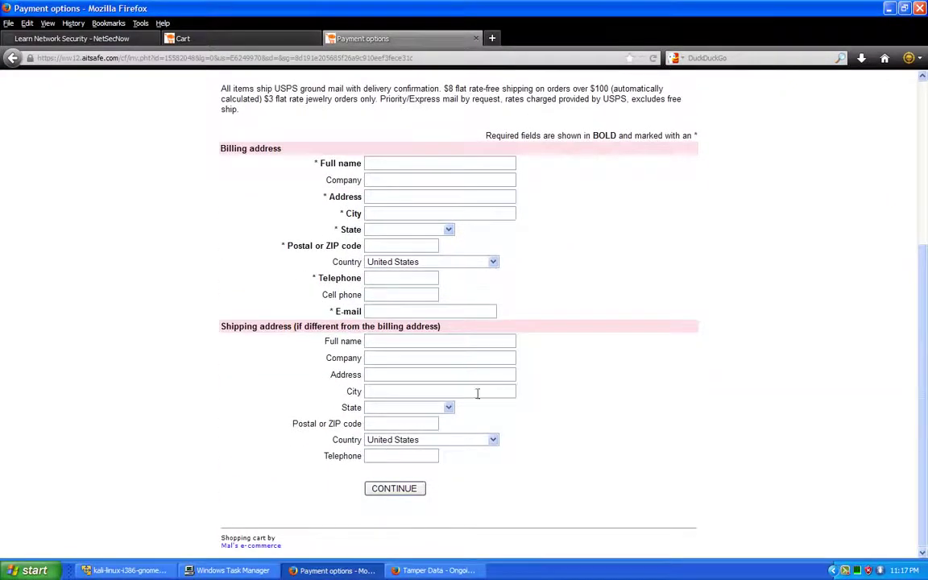
{"action": "scroll", "coordinate": [499, 362], "scroll_direction": "up", "scroll_amount": 5}
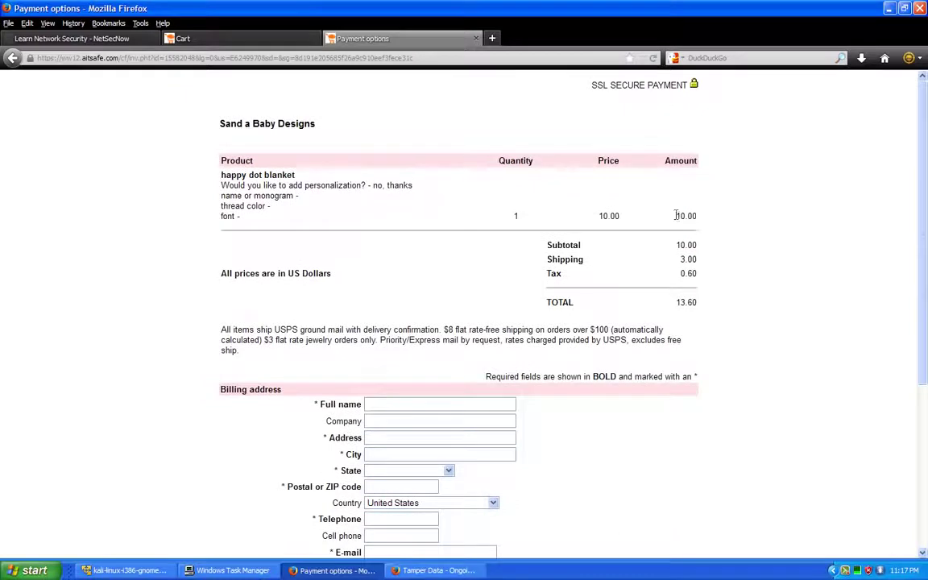
{"action": "double_click", "coordinate": [681, 216]}
{"action": "left_click_drag", "start_coordinate": [594, 84], "coordinate": [688, 86]}
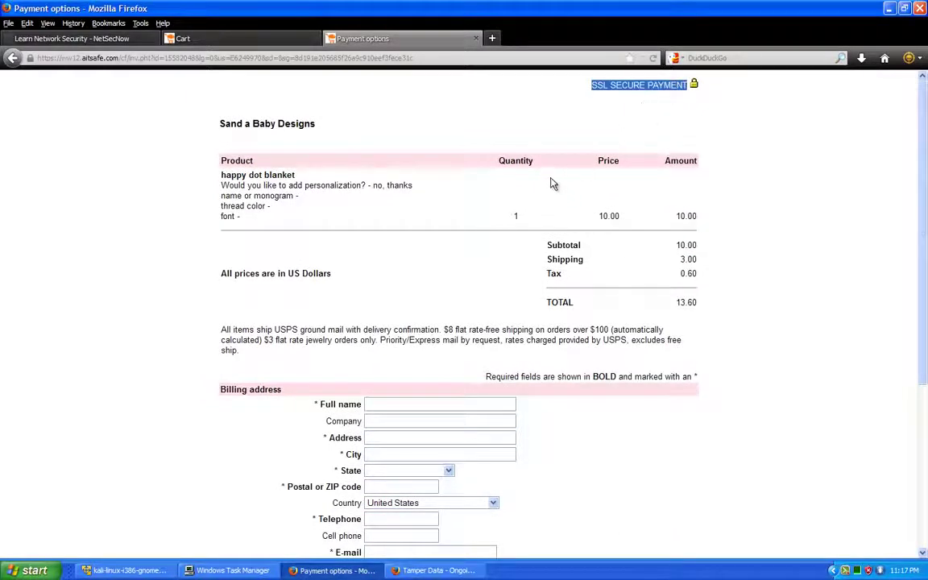